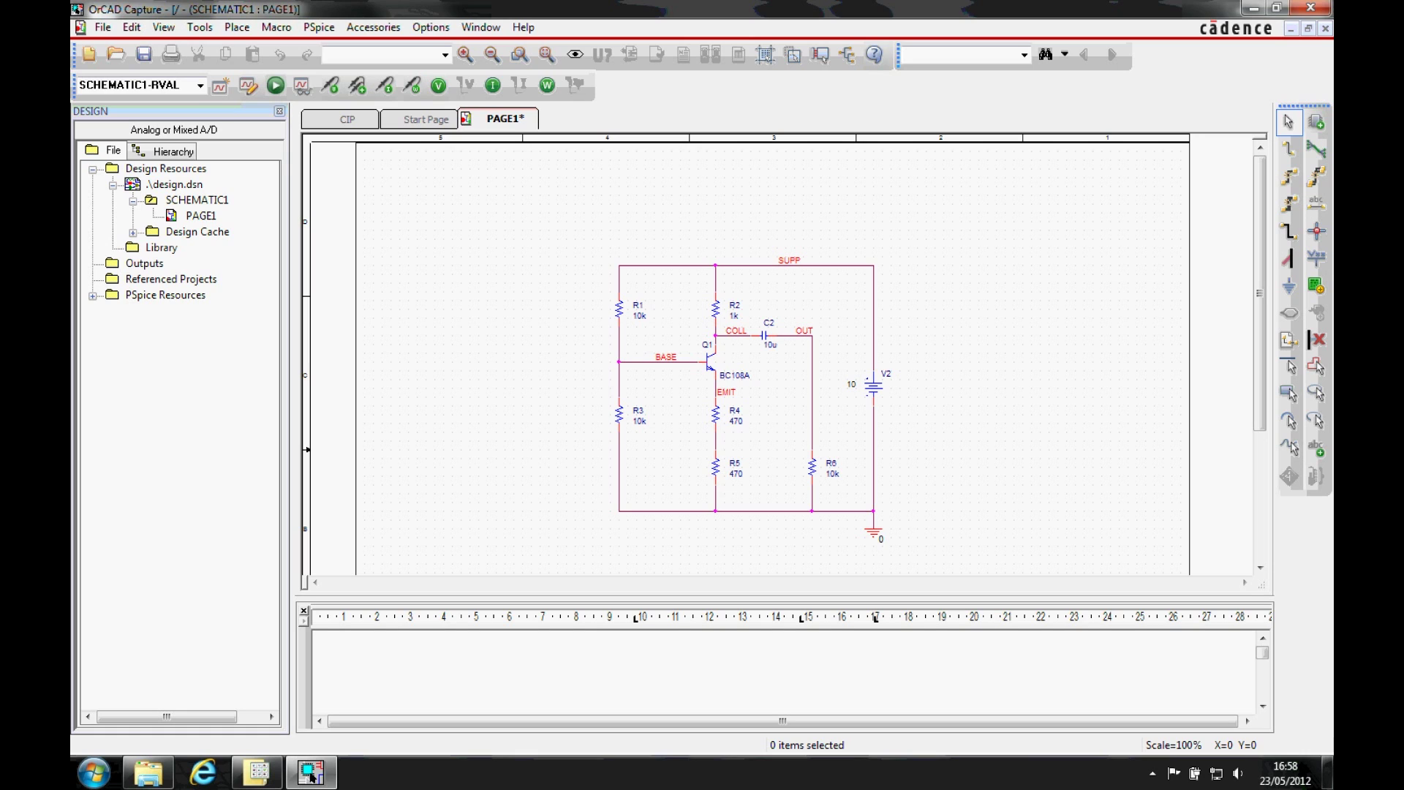
Step: Add the special.olb library to the Place Part libraries
left_click(517, 564)
left_click(1057, 320)
key("p")
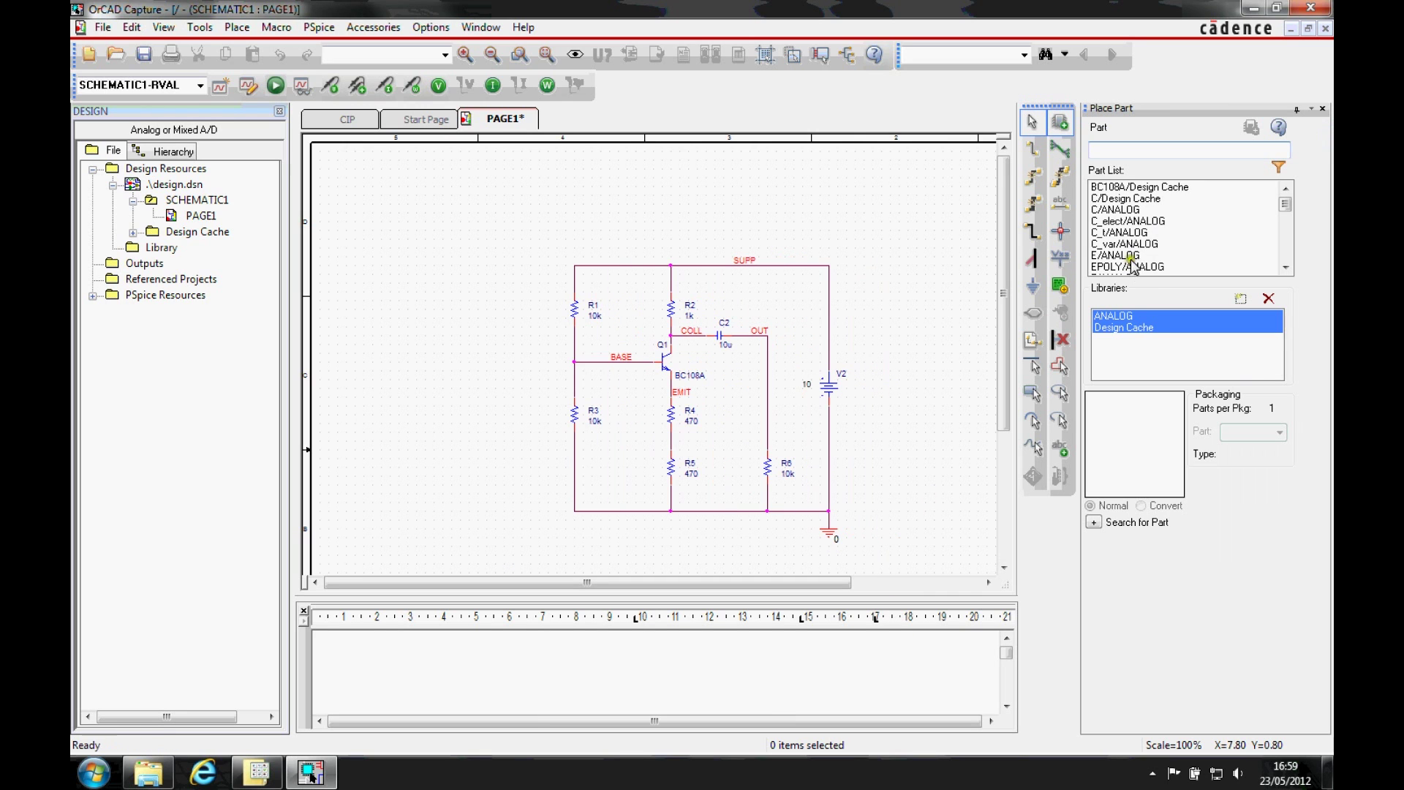
left_click(1242, 299)
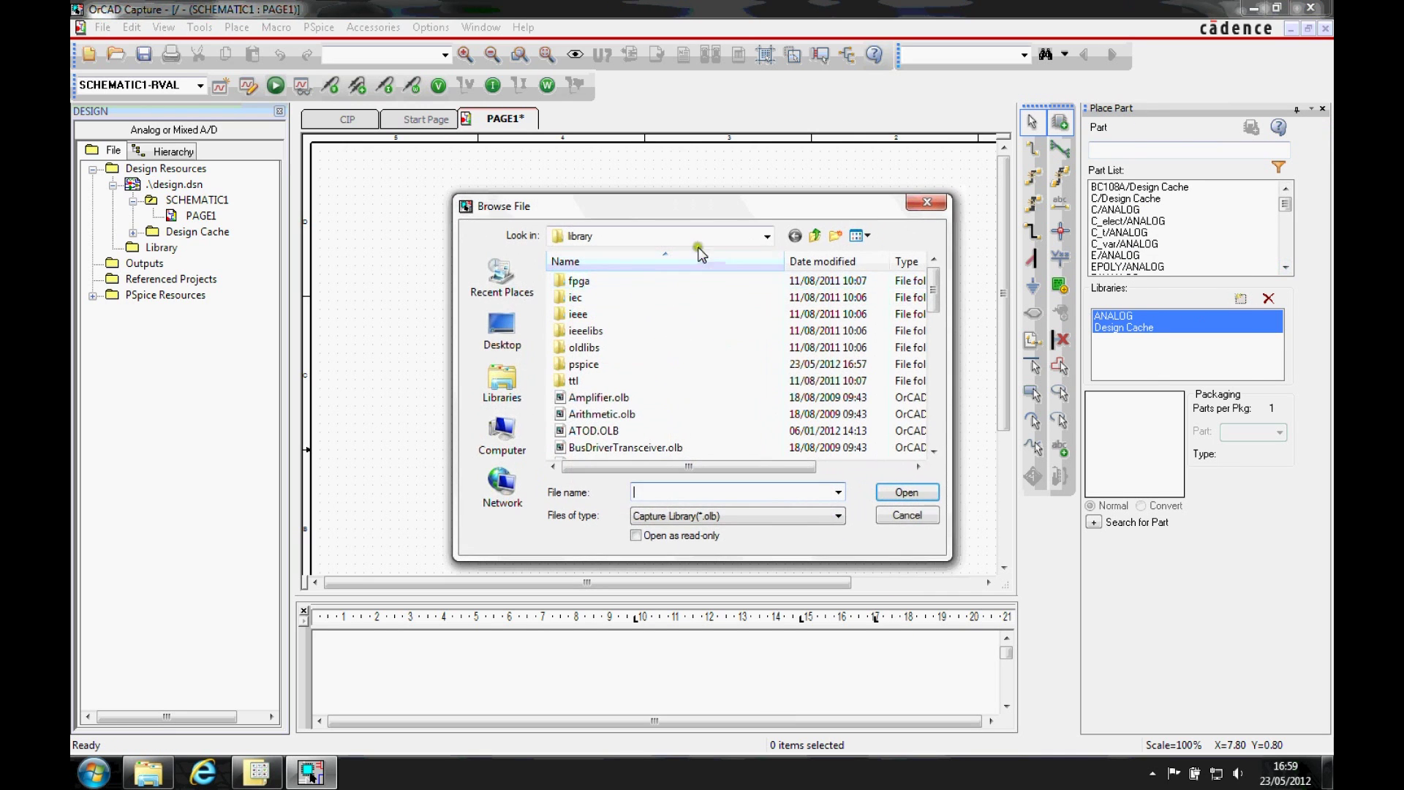
left_click_drag(933, 275, 947, 439)
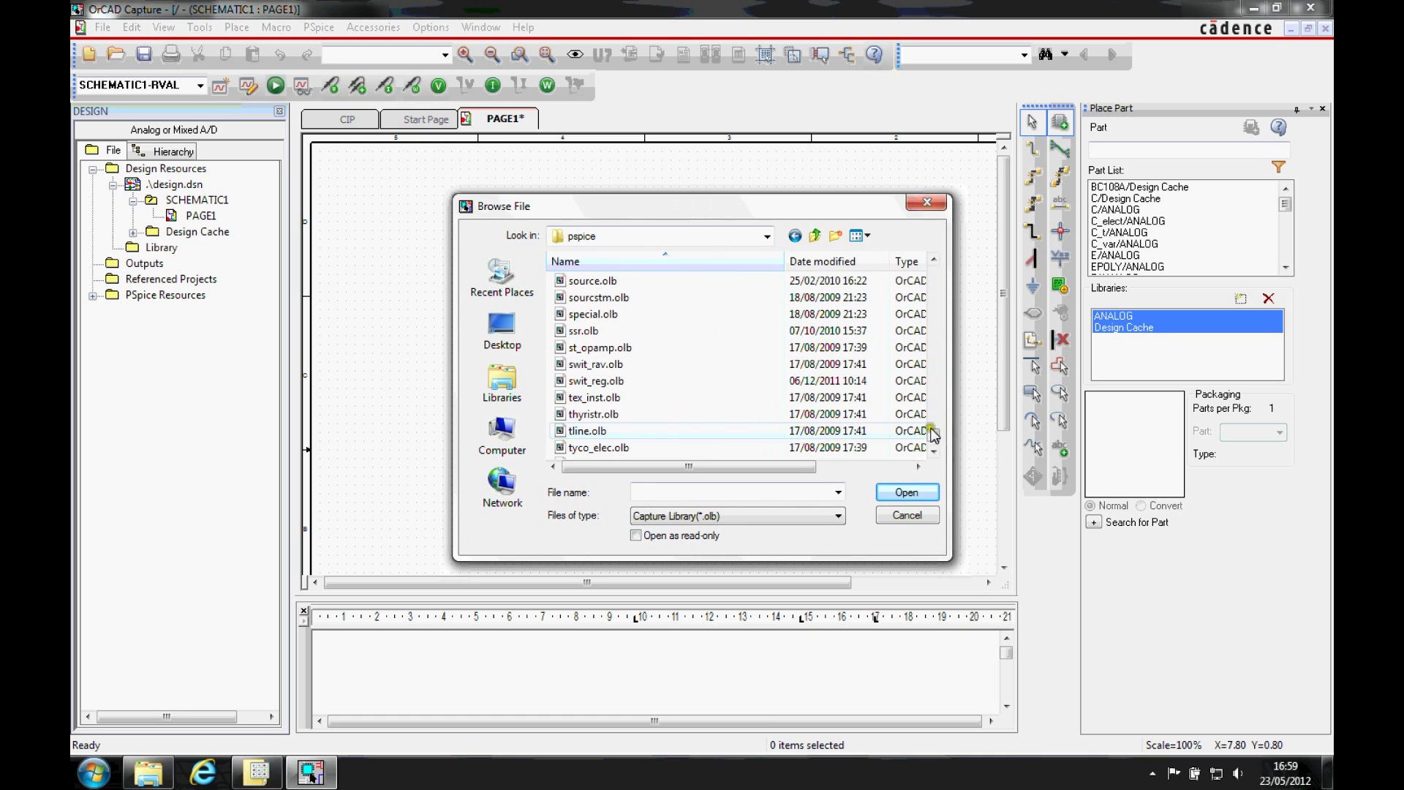
double_click(592, 314)
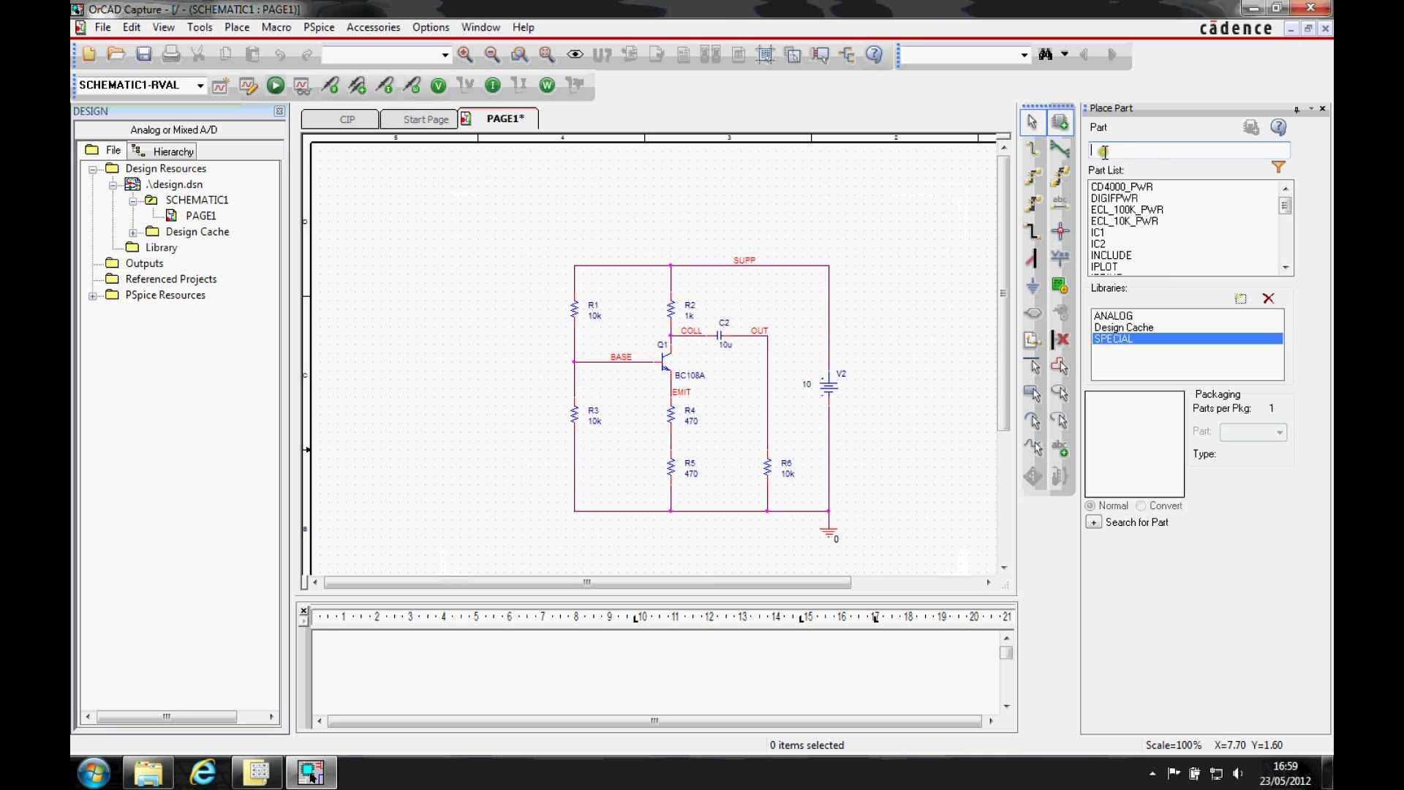
Step: Place one PARAM part to the left of the amplifier circuit
left_click_drag(1282, 207, 1293, 236)
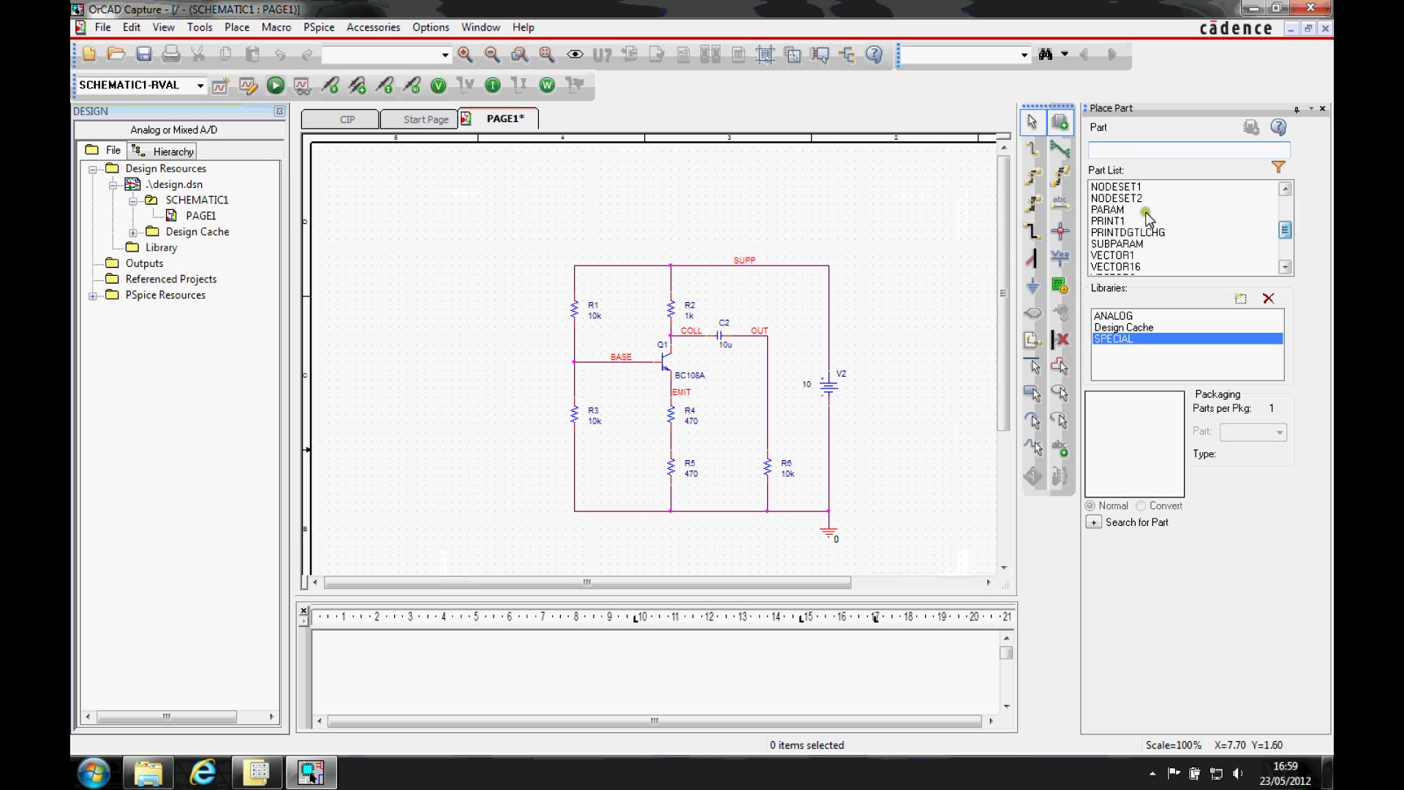
double_click(1107, 209)
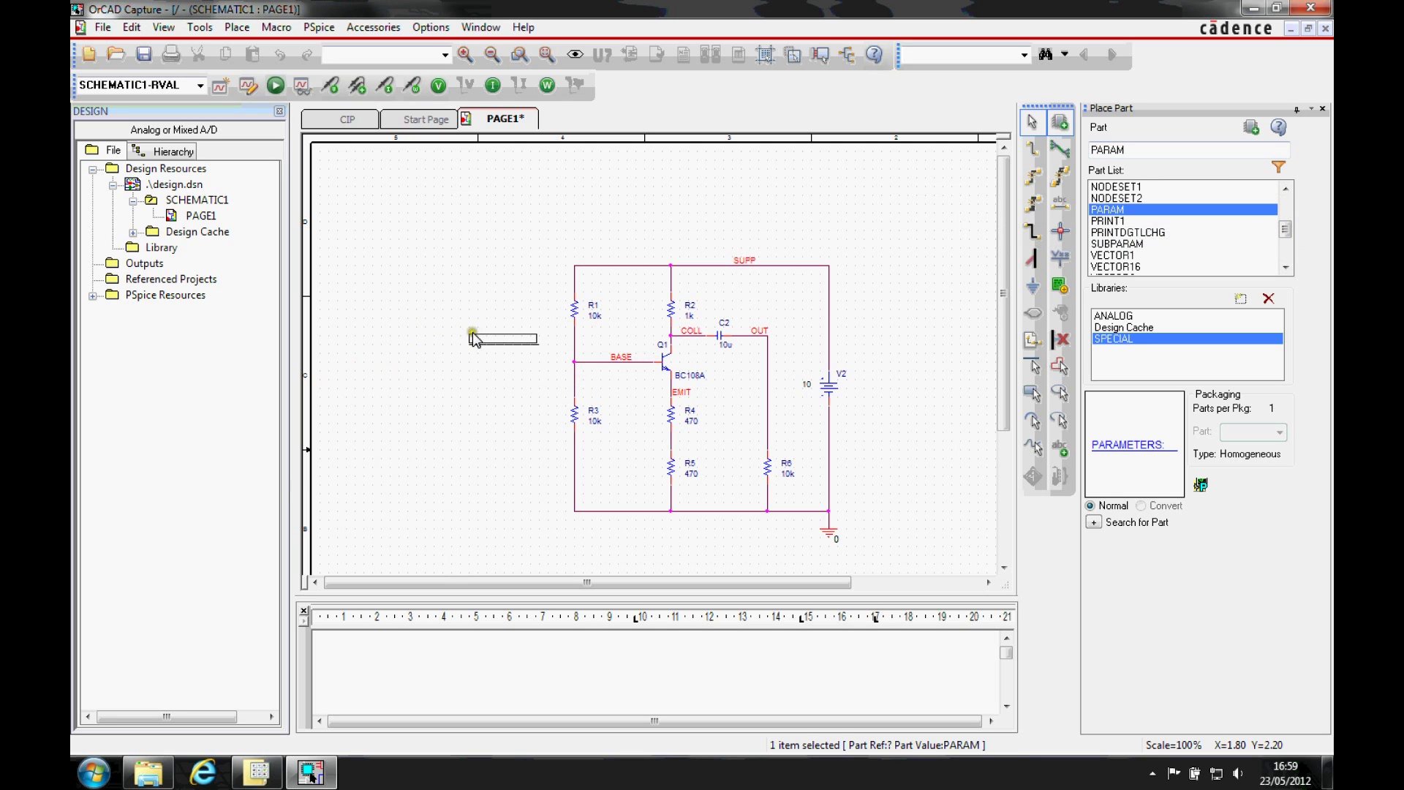
left_click(469, 335)
key("Escape")
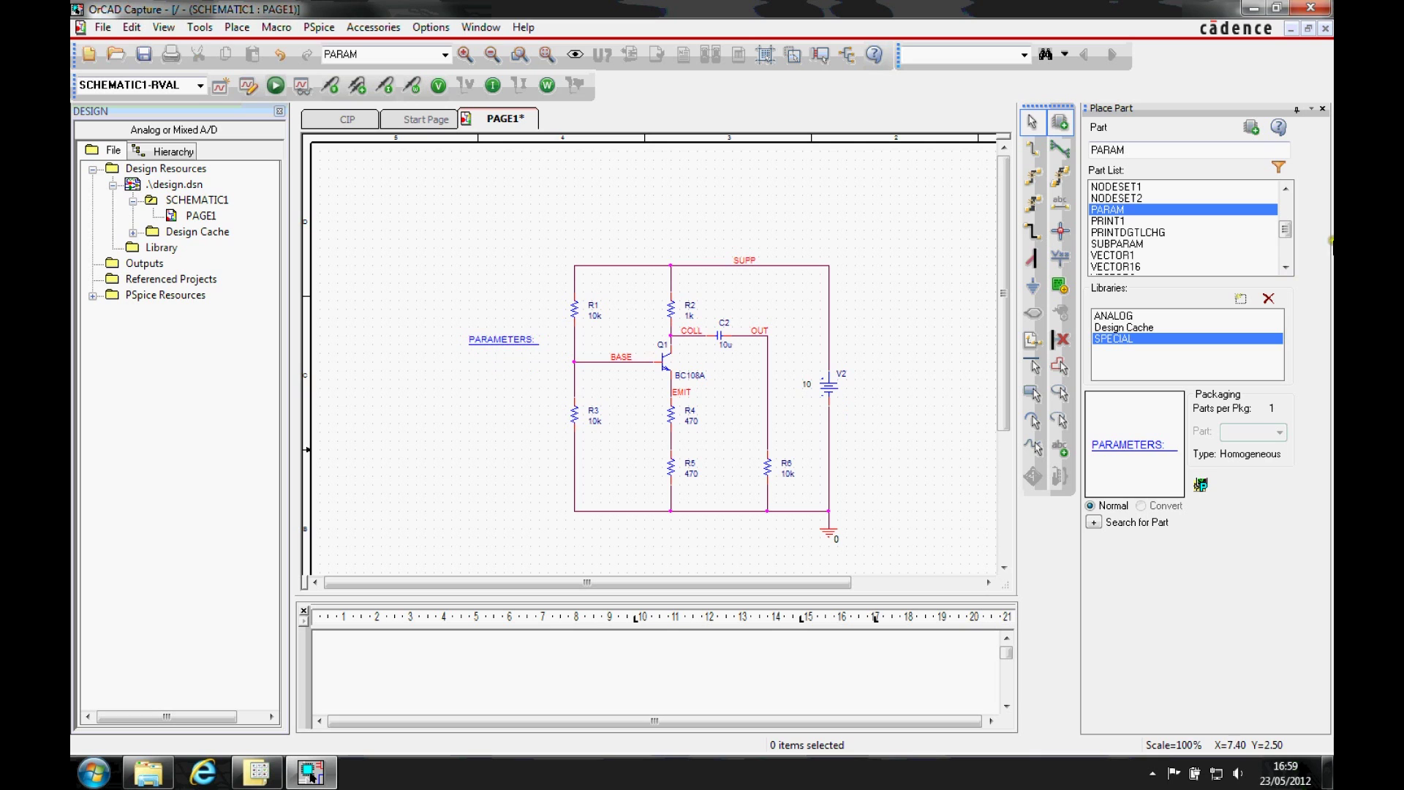
left_click(1322, 109)
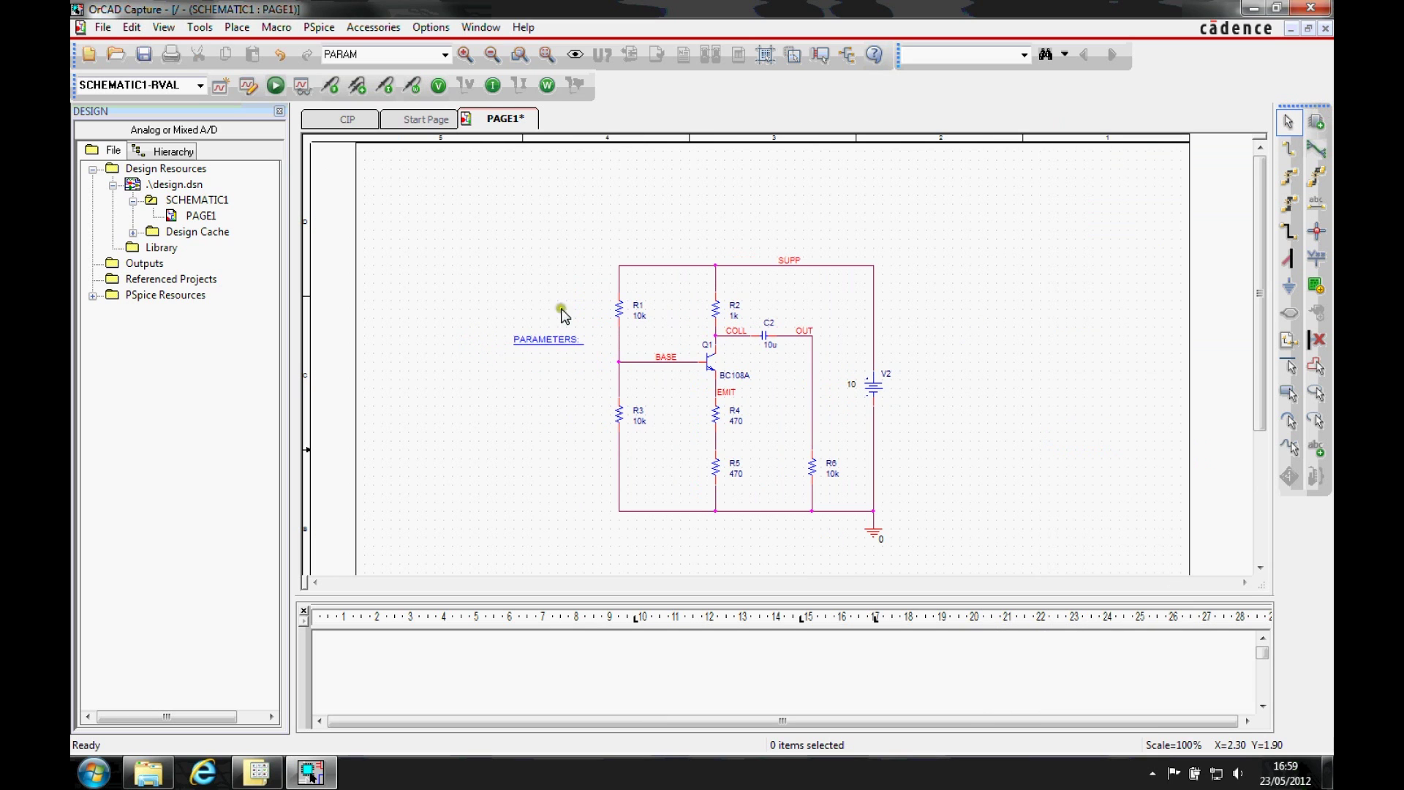
Step: Add a new property RVAL with value 470 to the PARAMETERS part
right_click(542, 341)
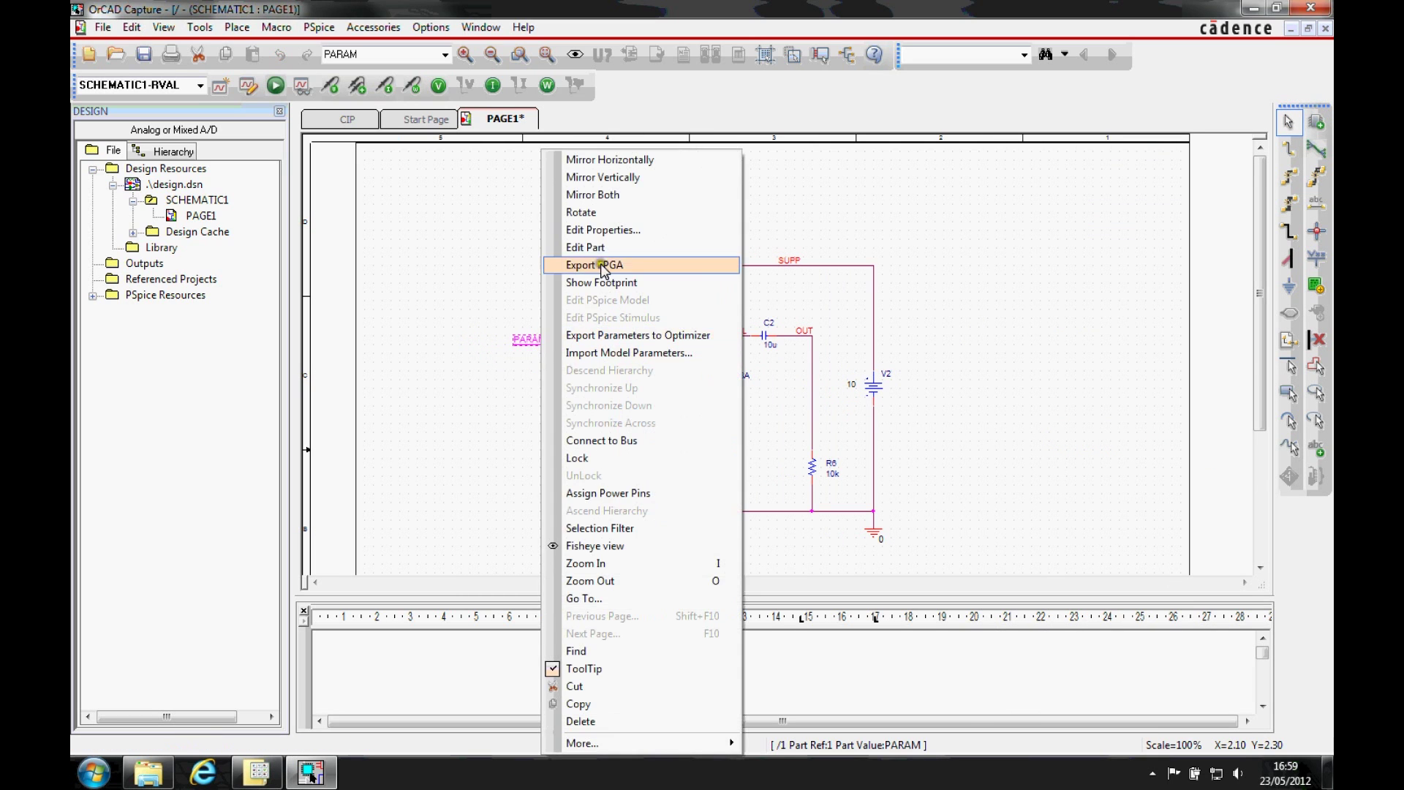
left_click(600, 231)
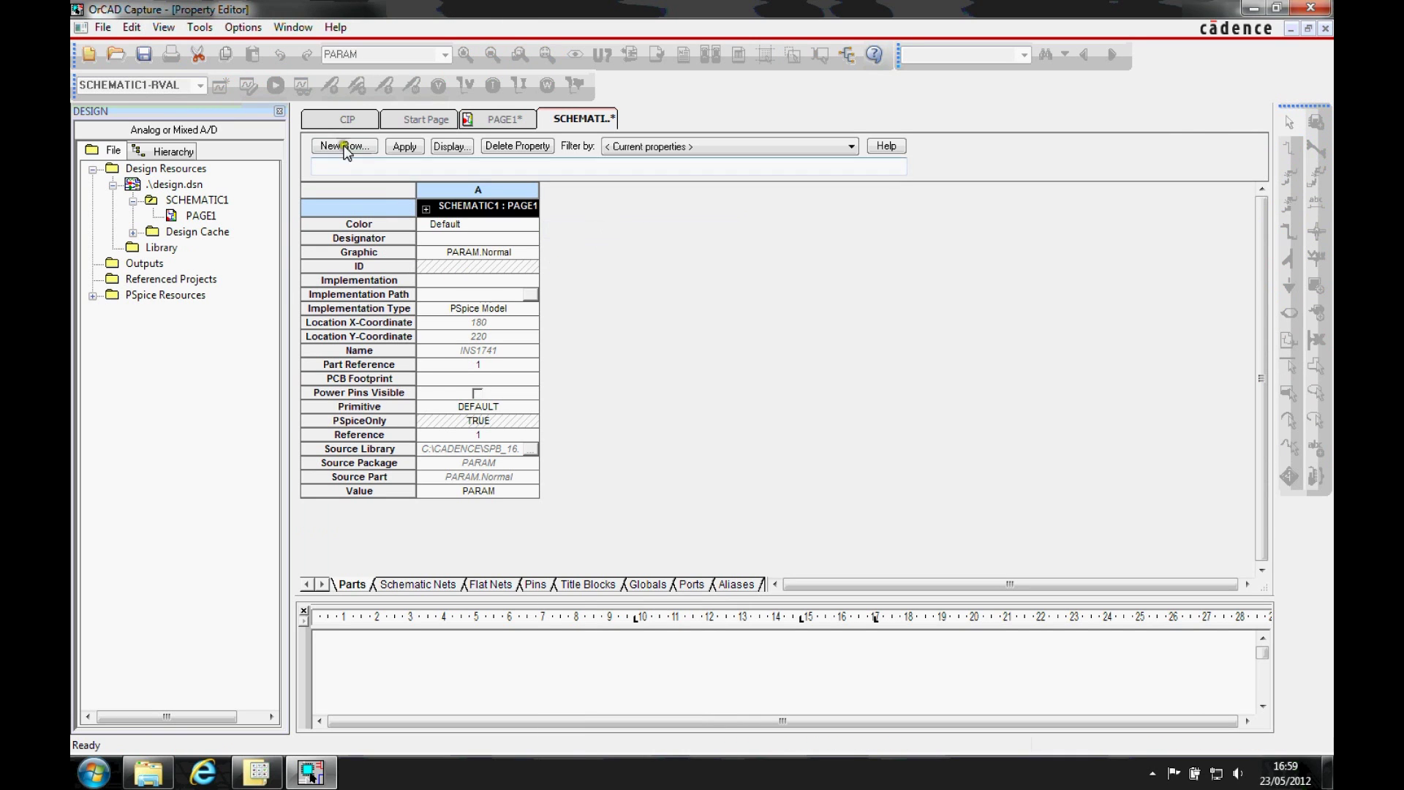
left_click(343, 145)
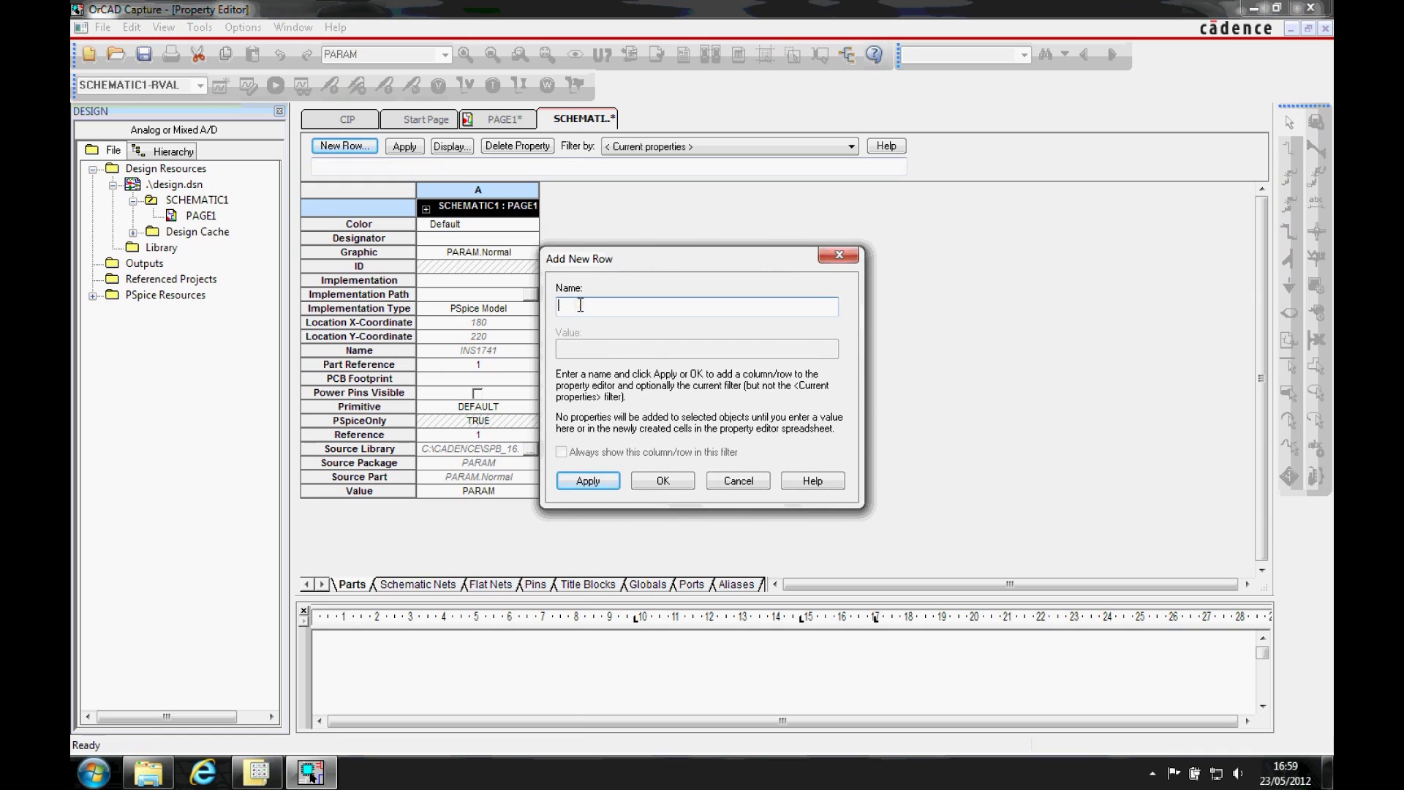
type("RVAL")
key("Tab")
type("470")
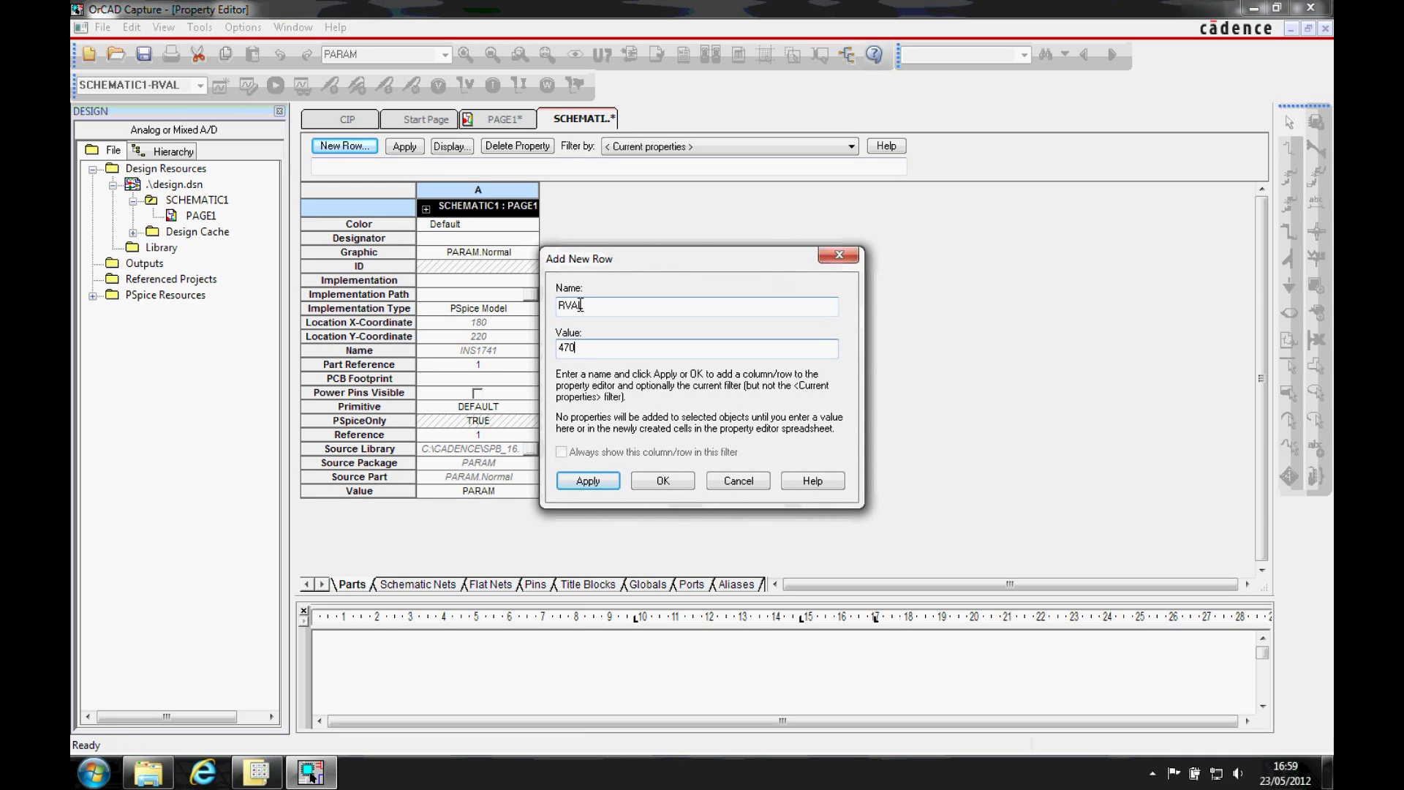
left_click(676, 483)
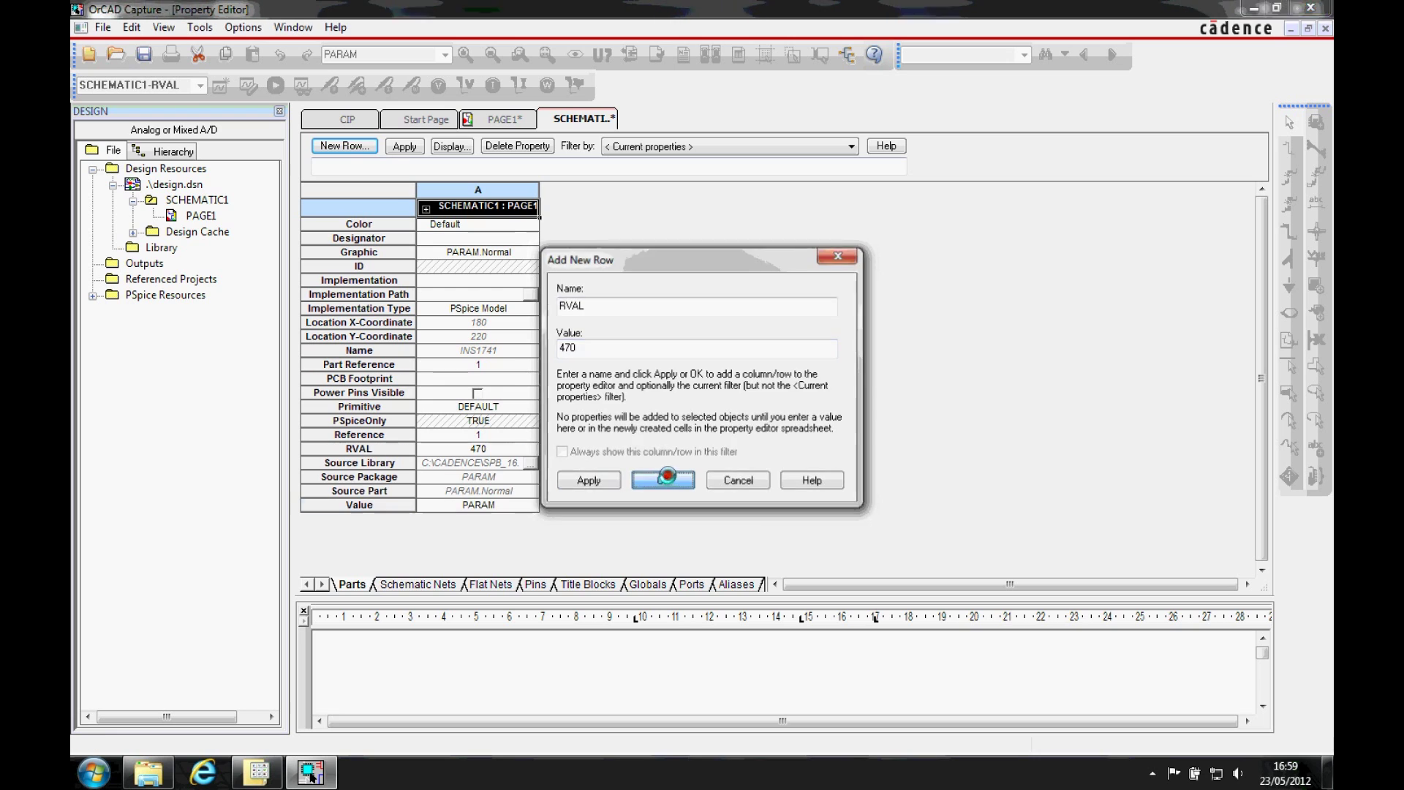
Step: Display RVAL's name and value on the schematic, apply, and close the Property Editor
left_click(363, 448)
left_click(450, 146)
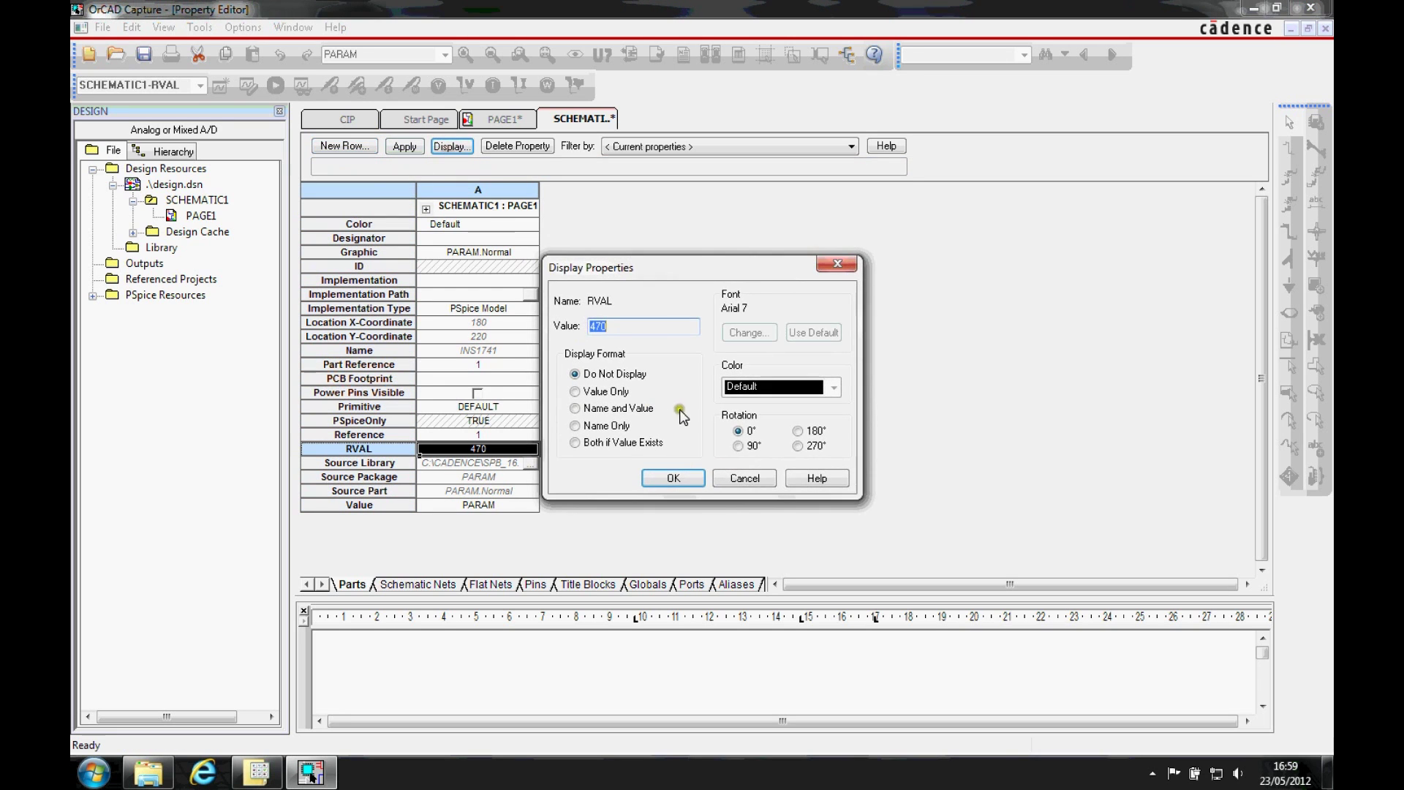
left_click(578, 408)
left_click(673, 480)
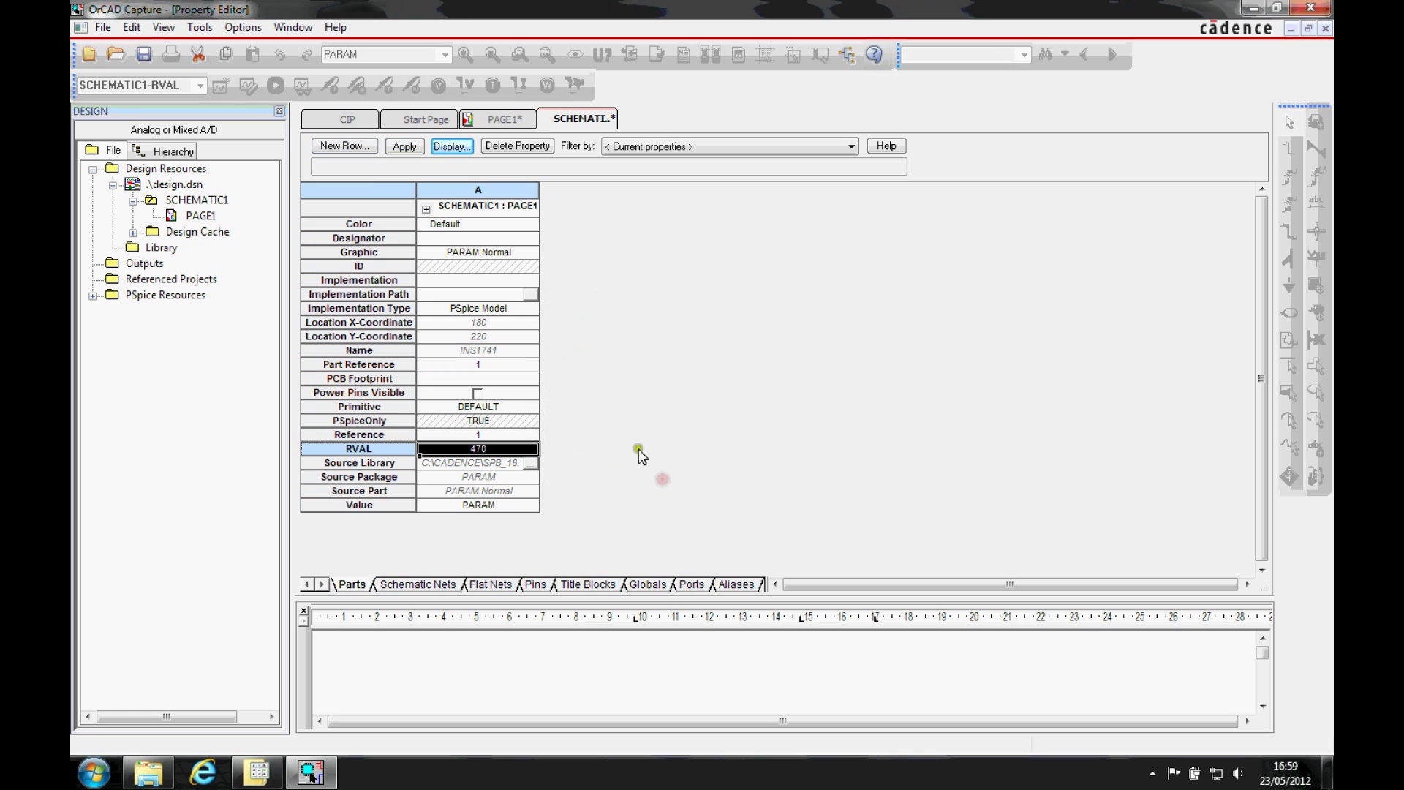
left_click(405, 147)
right_click(583, 119)
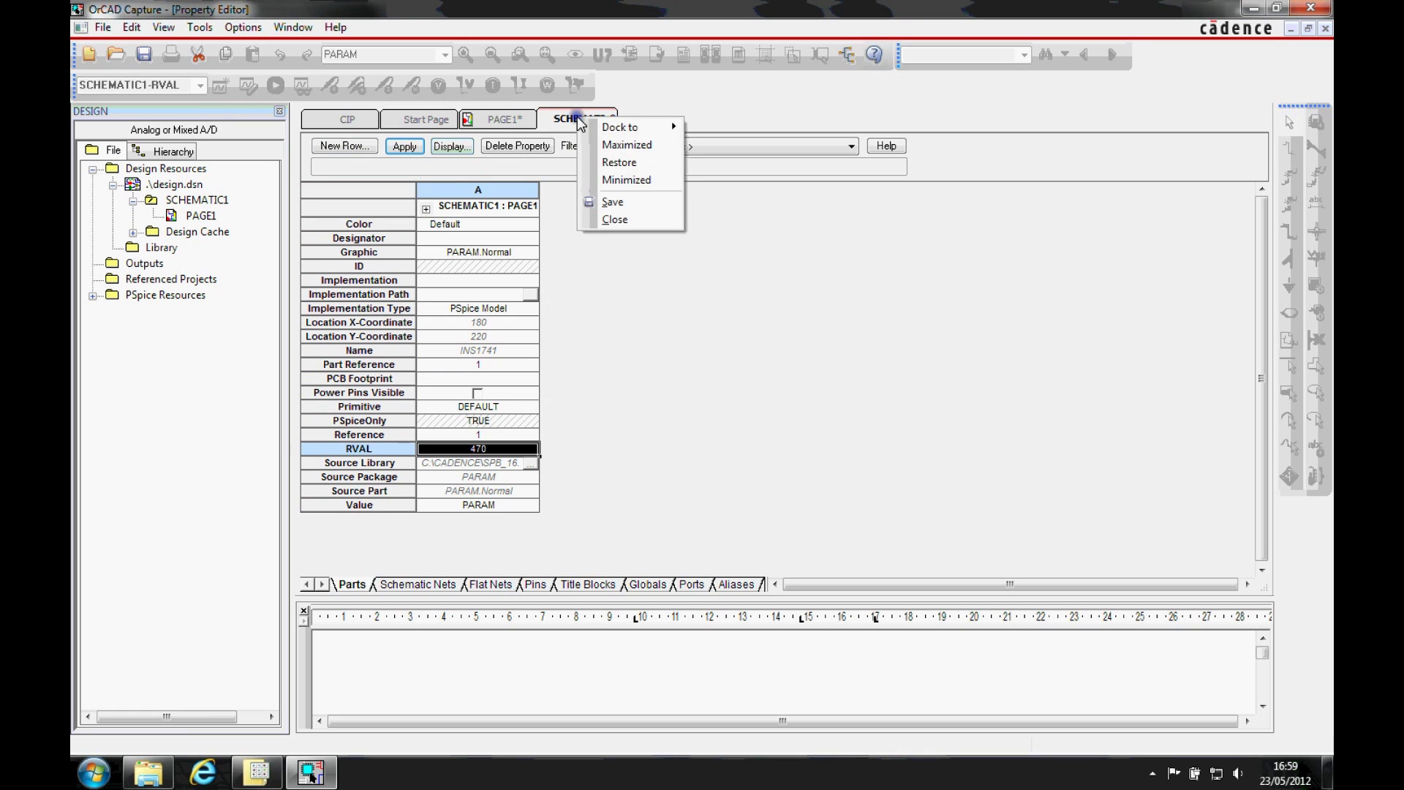
left_click(621, 221)
left_click(492, 410)
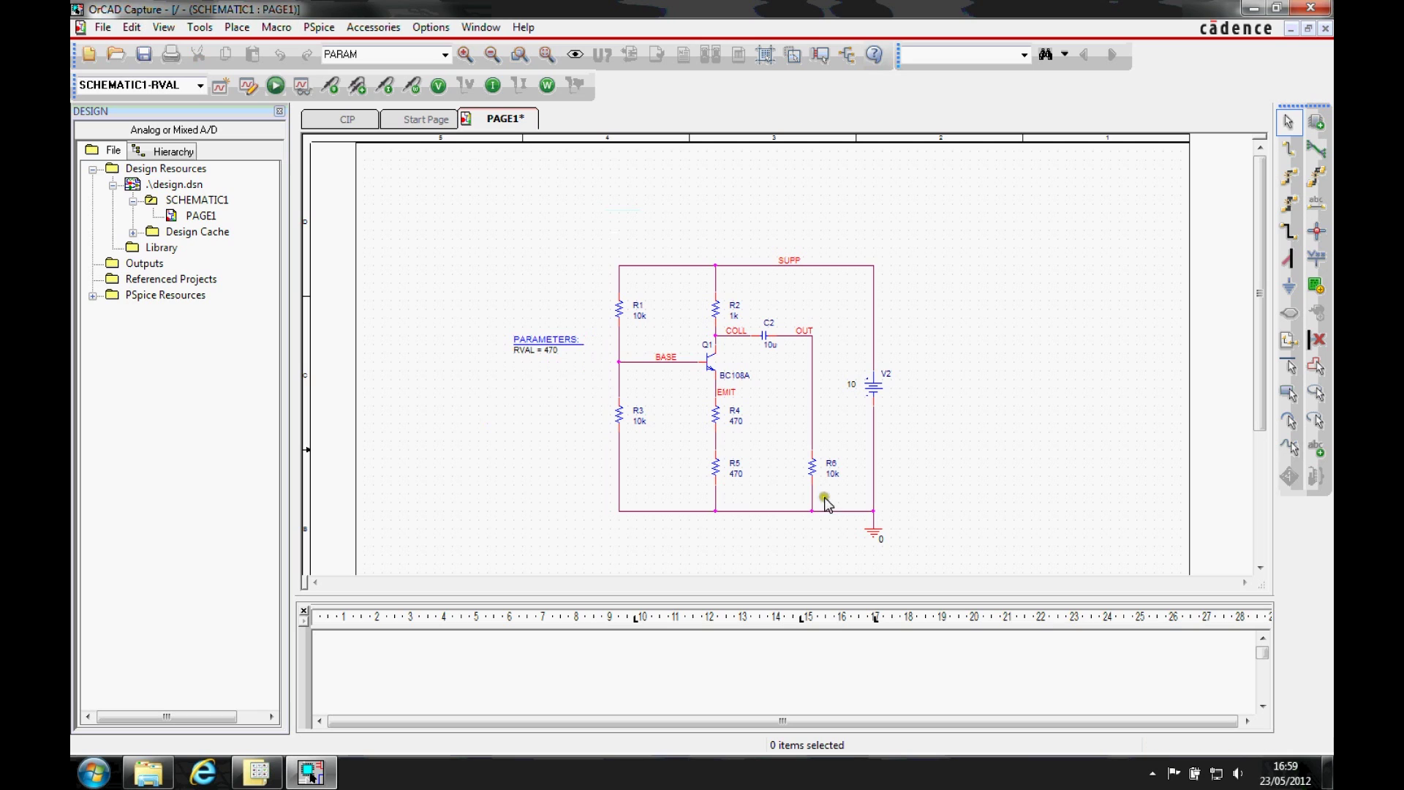
Step: Replace R5's fixed 470 value label with {RVAL}
left_click(738, 474)
double_click(738, 474)
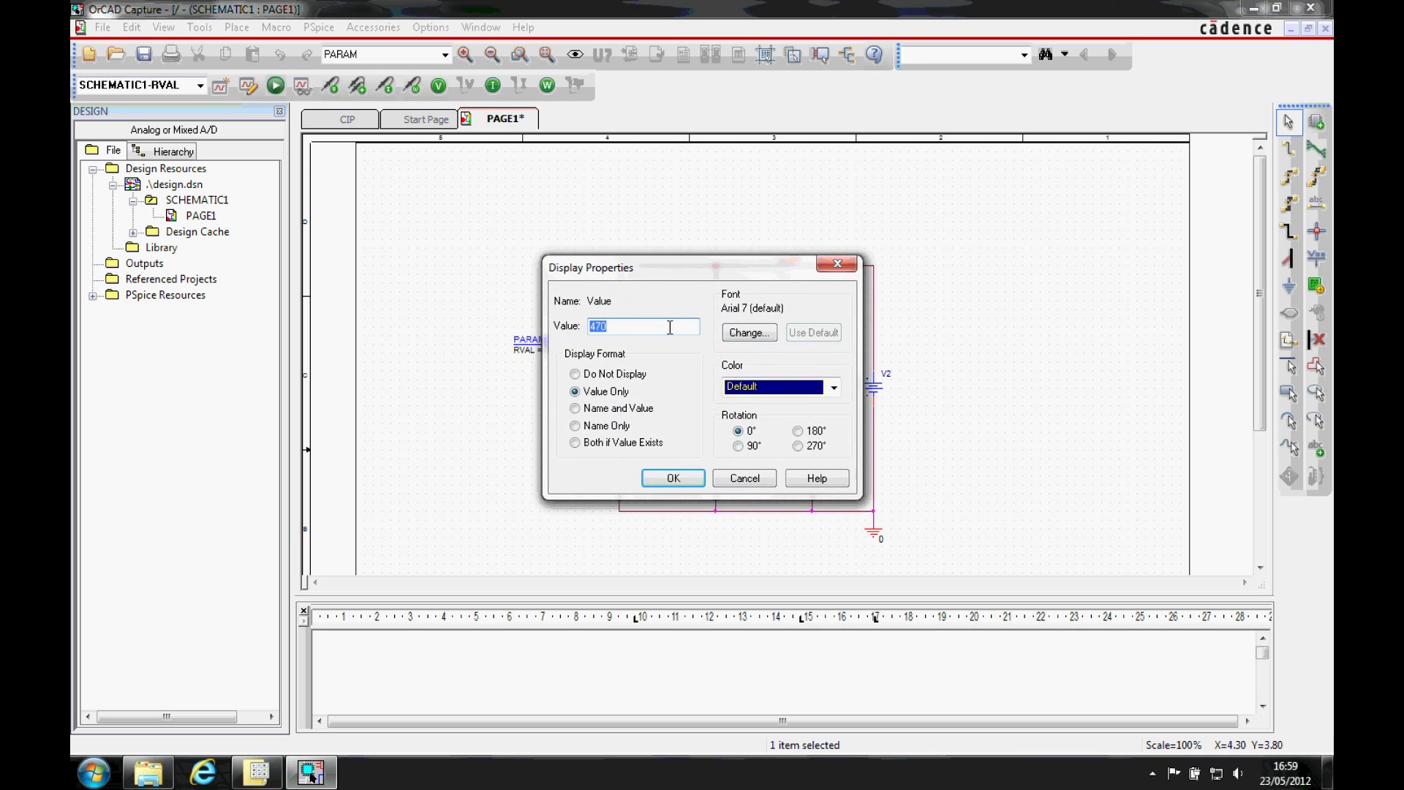
type("{rva")
key("BackSpace")
key("BackSpace")
key("BackSpace")
type("RVAL}")
left_click(674, 478)
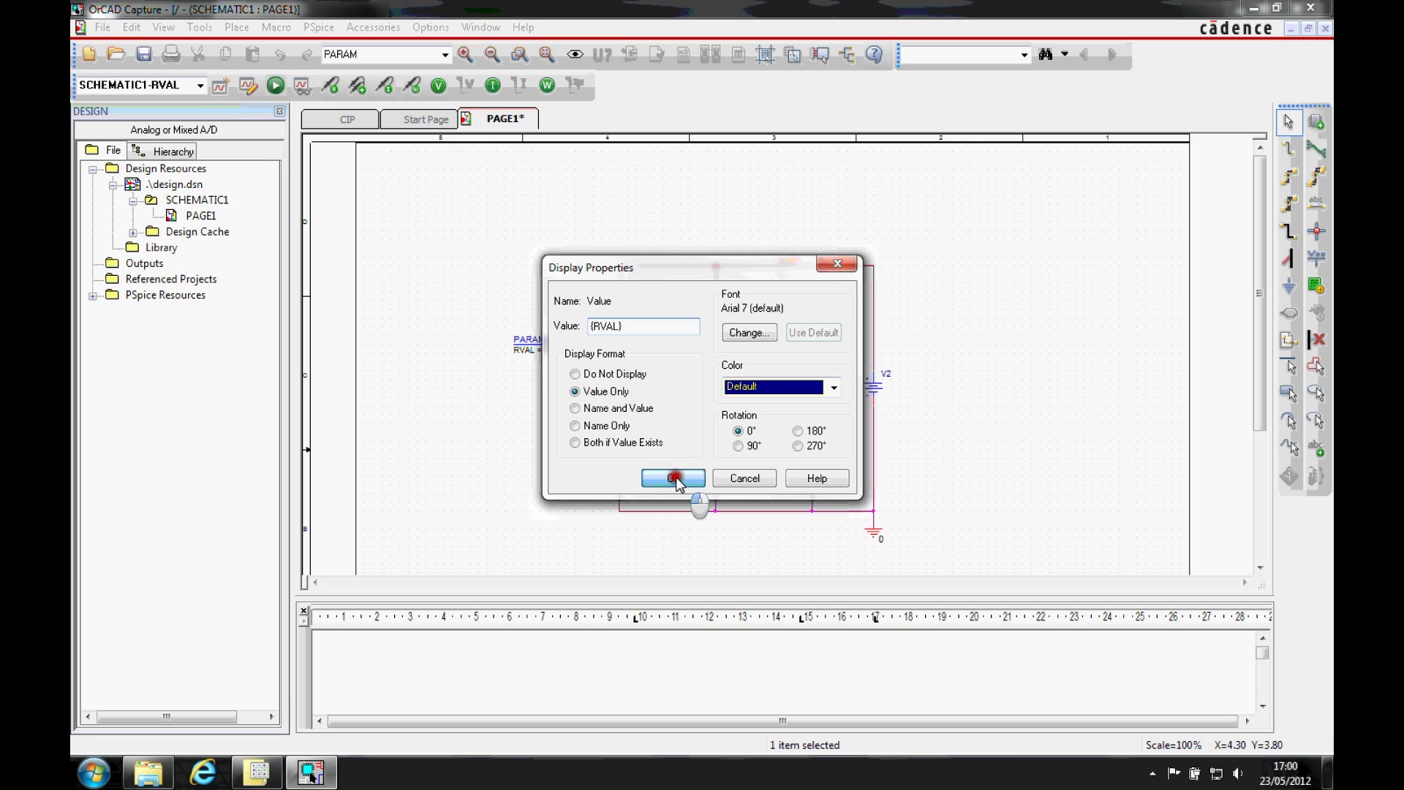
left_click(504, 475)
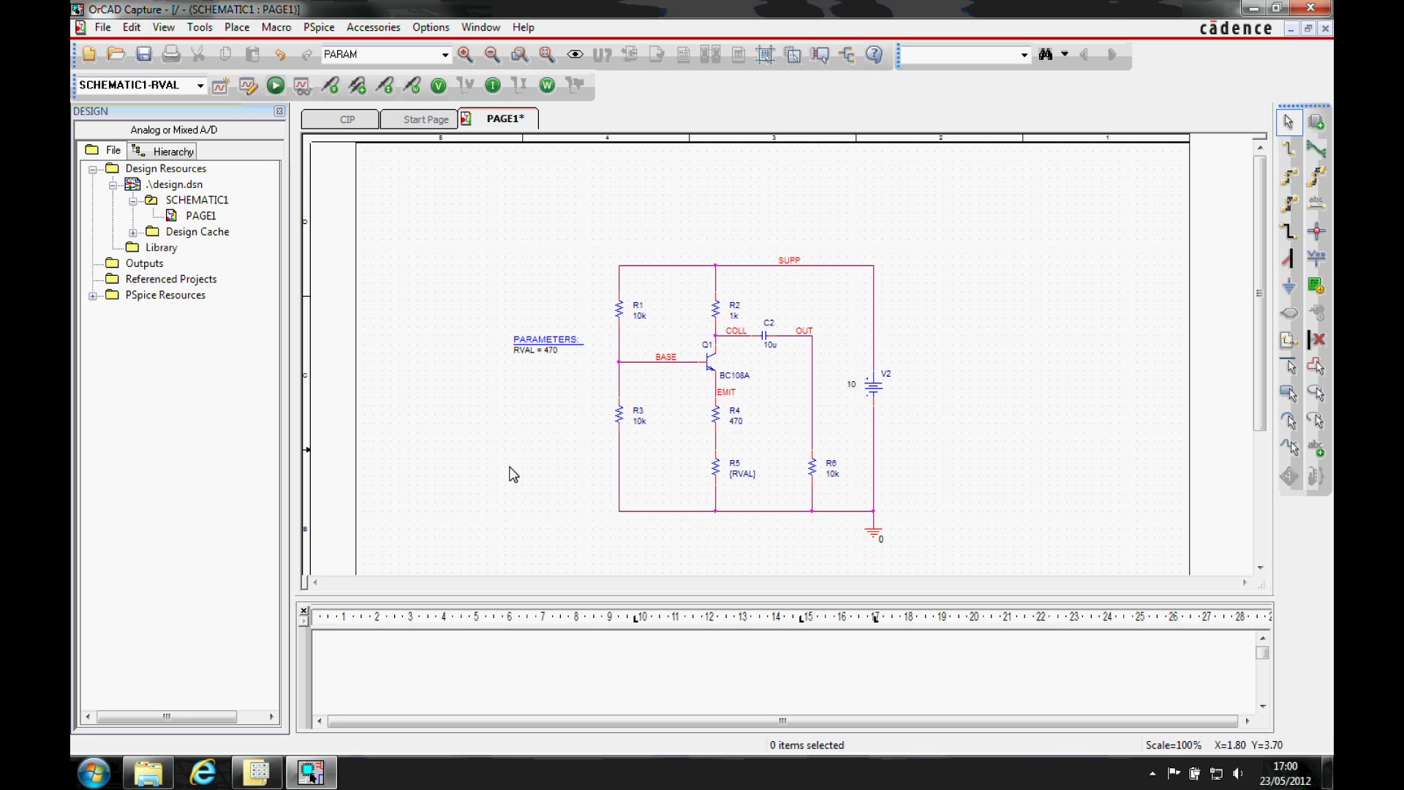
Step: Keep the Transient analysis and set its run-to time to 1m
left_click(527, 461)
left_click(247, 86)
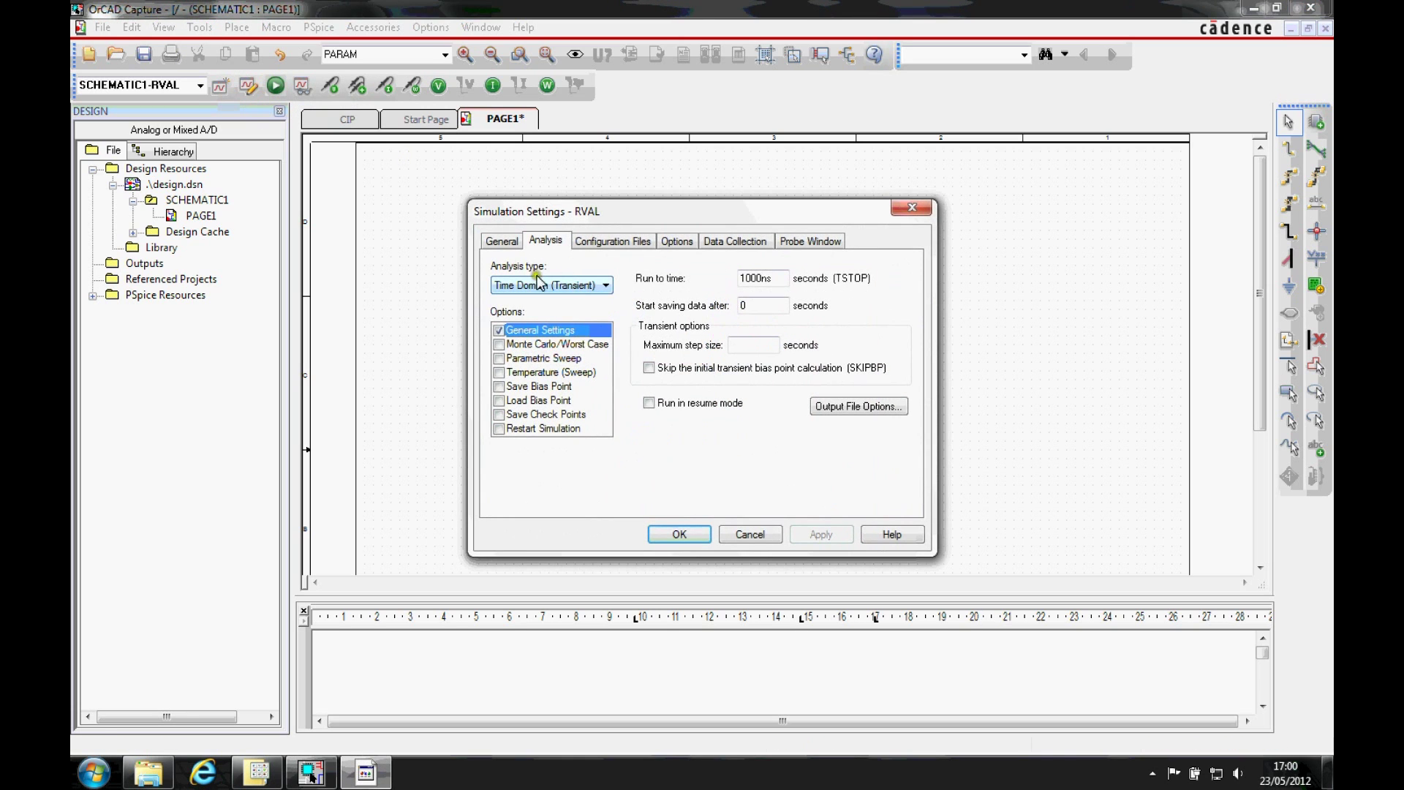
left_click(537, 285)
left_click(547, 302)
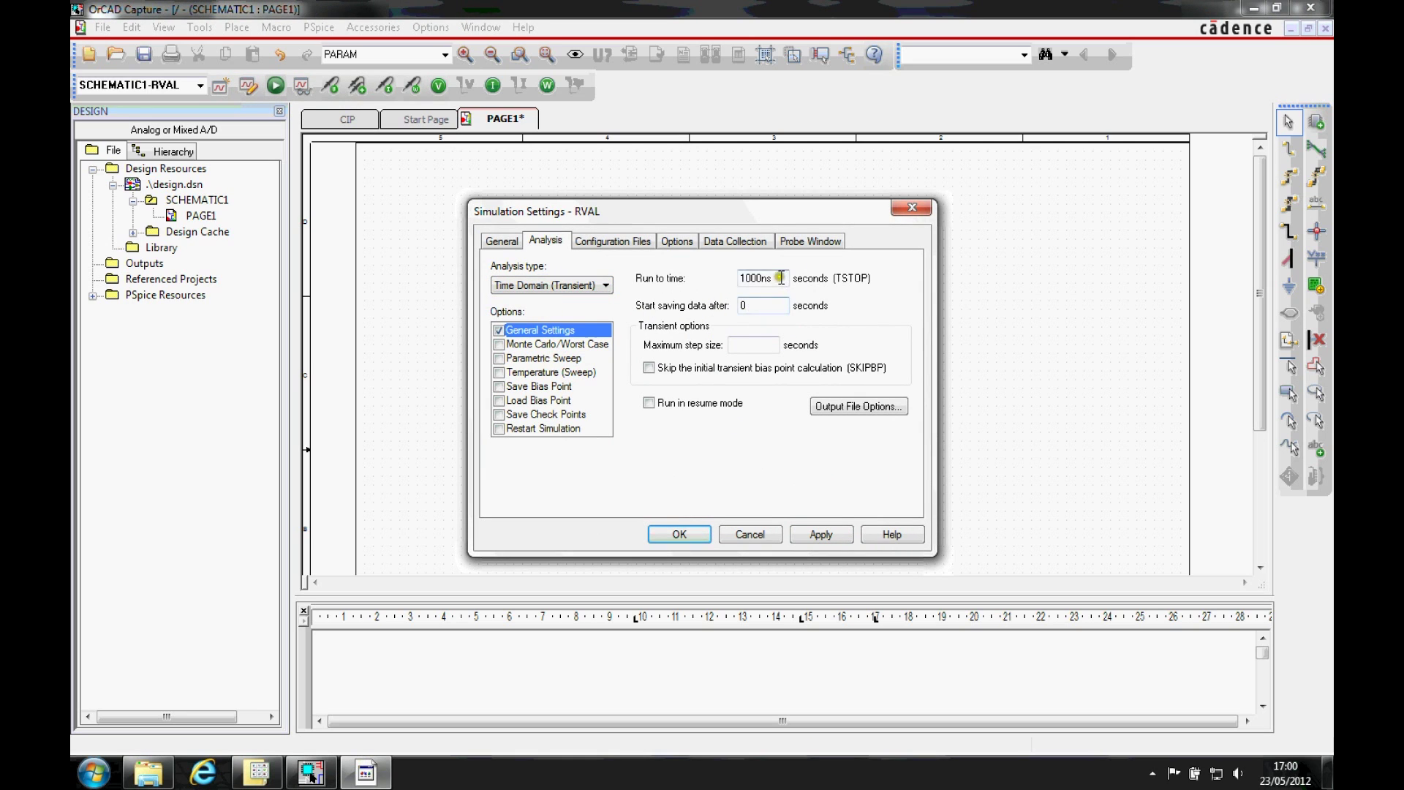
left_click_drag(786, 278, 709, 280)
type("1m")
Step: Enable a parametric sweep of global parameter RVAL from 100 to 1k, increment 10
left_click(500, 358)
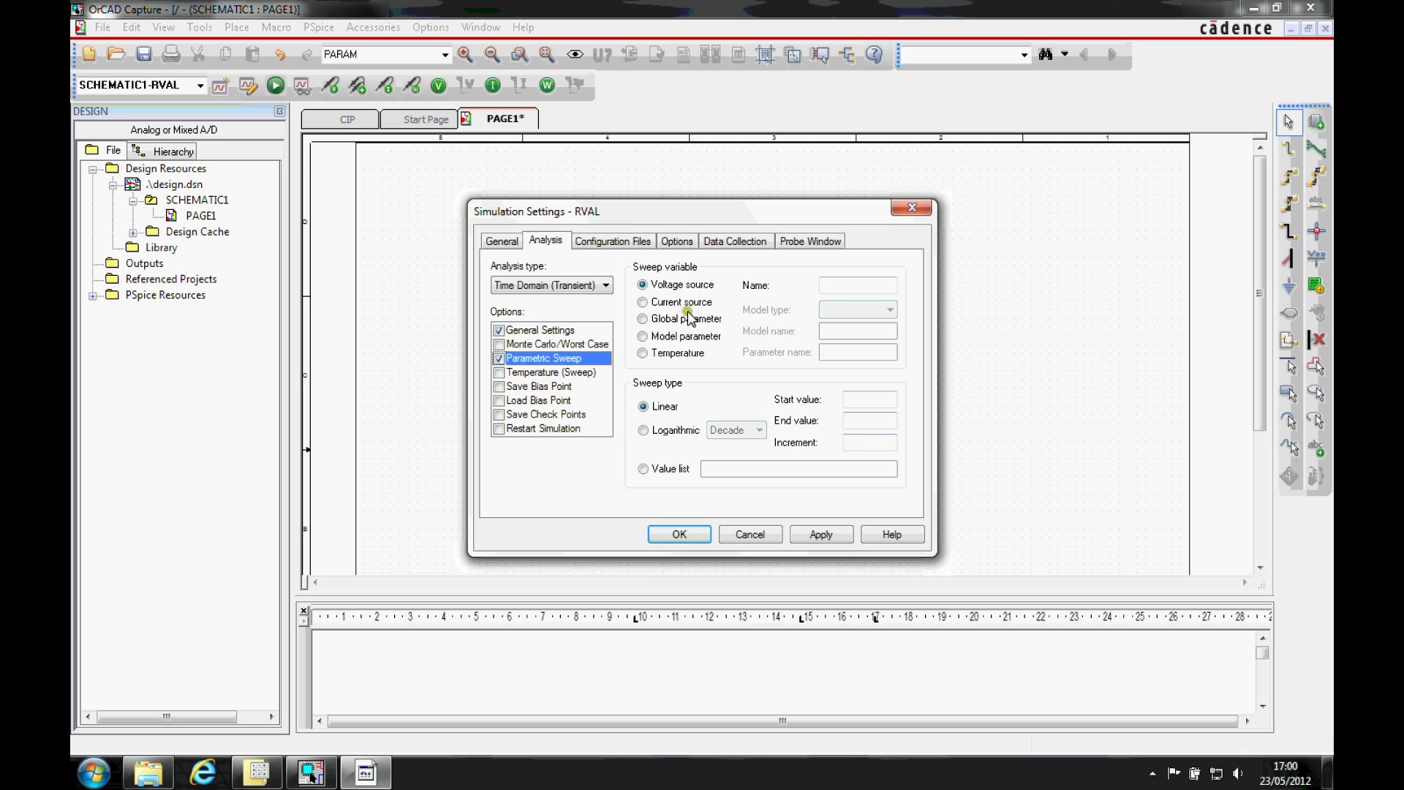
left_click(644, 319)
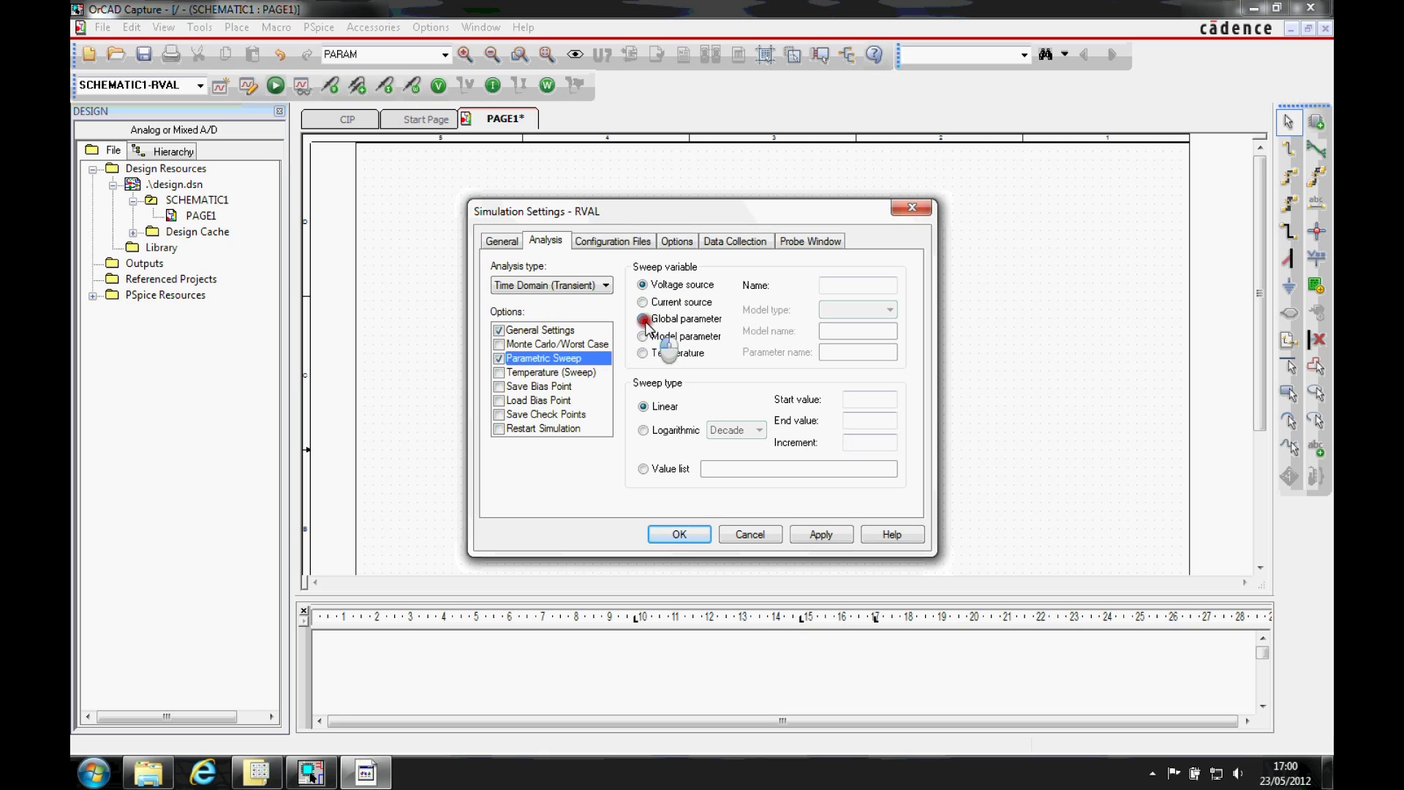
left_click(850, 352)
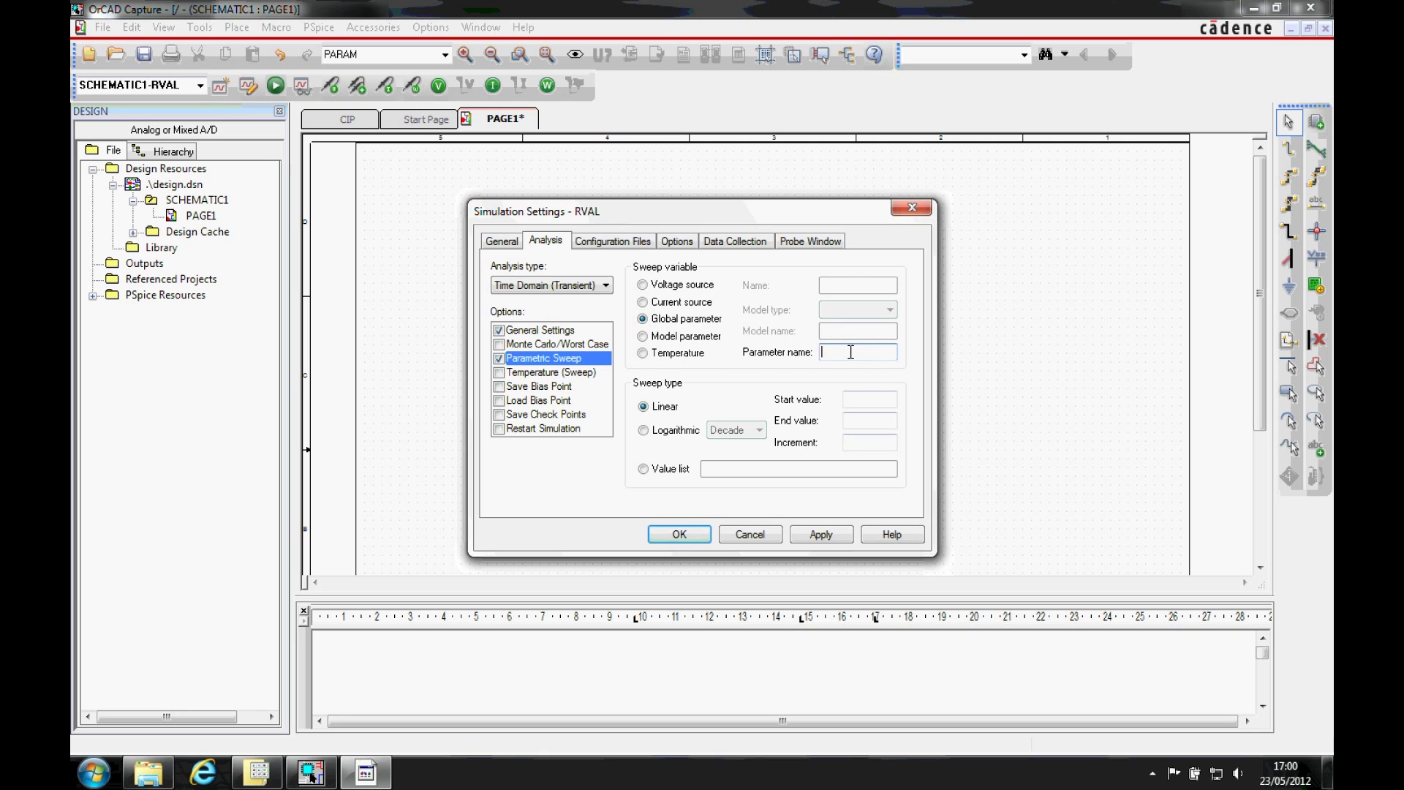
type("RVAL")
left_click(856, 397)
type("100")
left_click(857, 417)
type("1k")
left_click(869, 442)
type("10")
Step: Confirm the sweep settings, place a voltage marker on the COLL net, and run PSpice
left_click(682, 534)
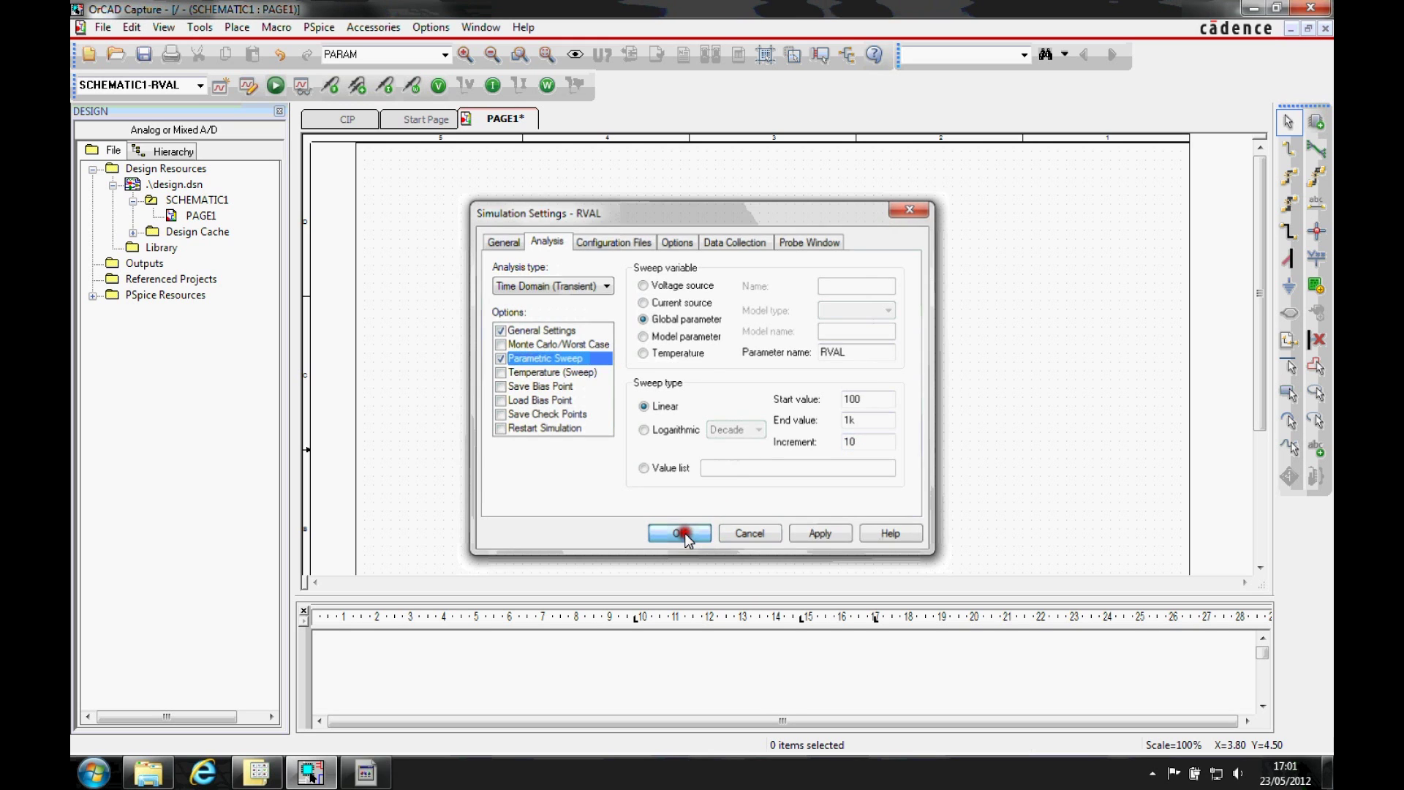
left_click(341, 86)
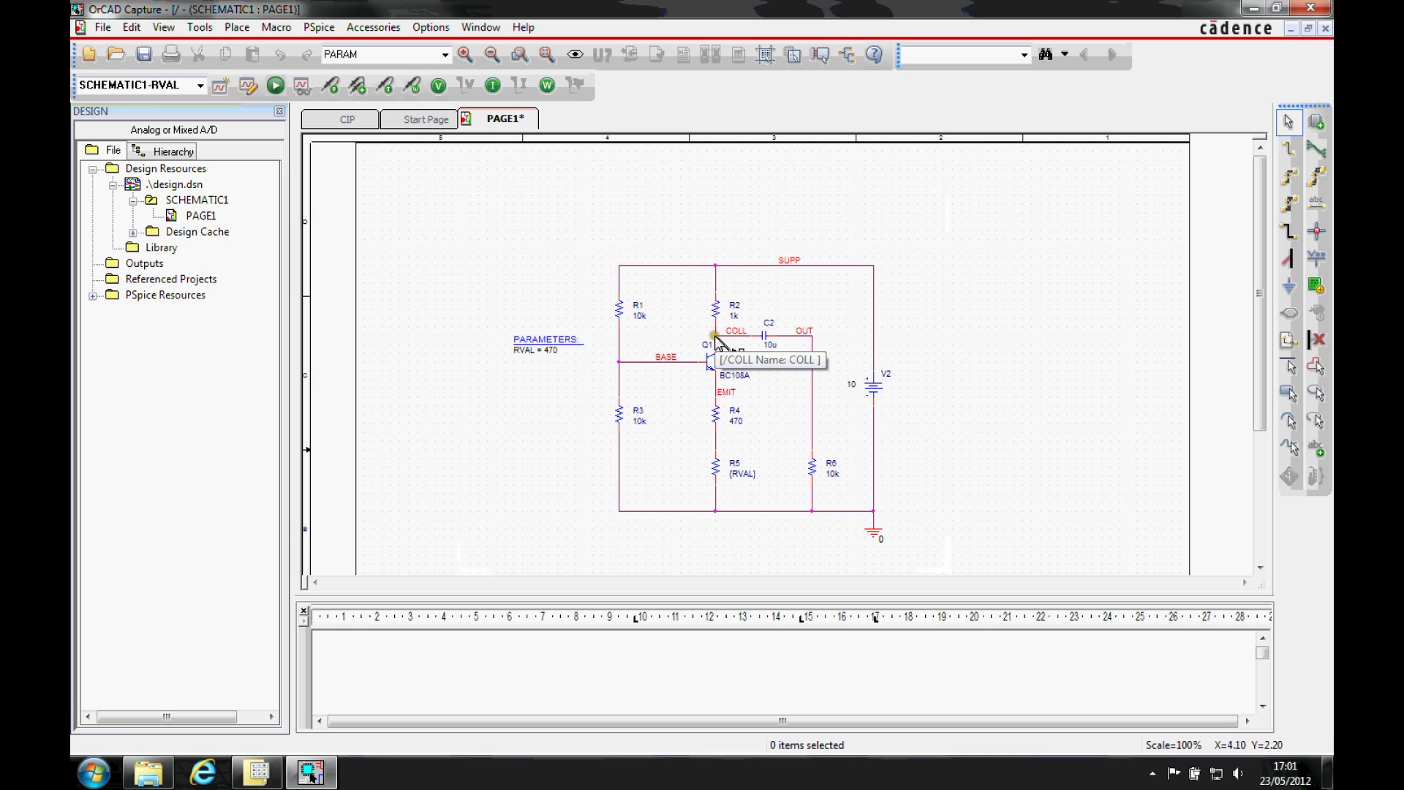
left_click(797, 207)
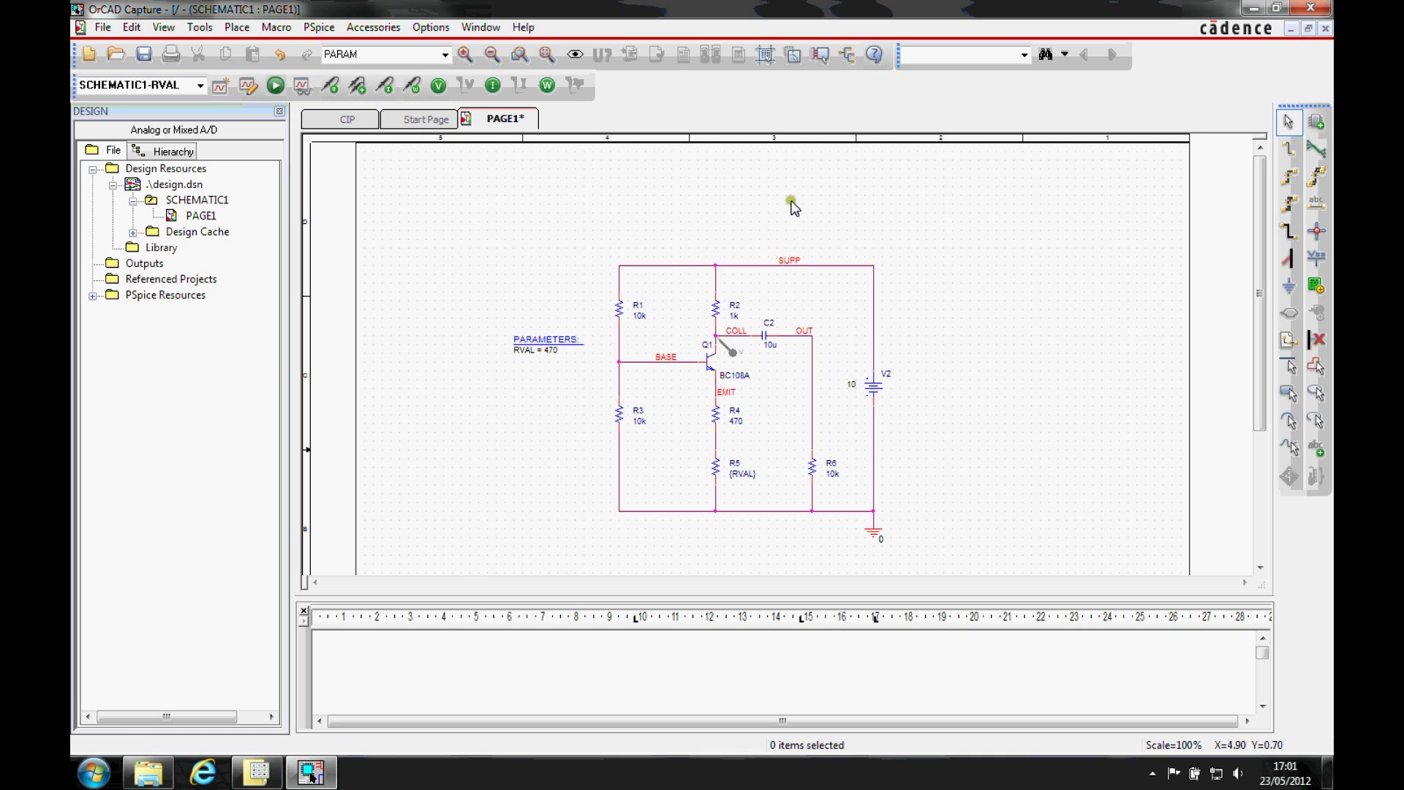
left_click(276, 86)
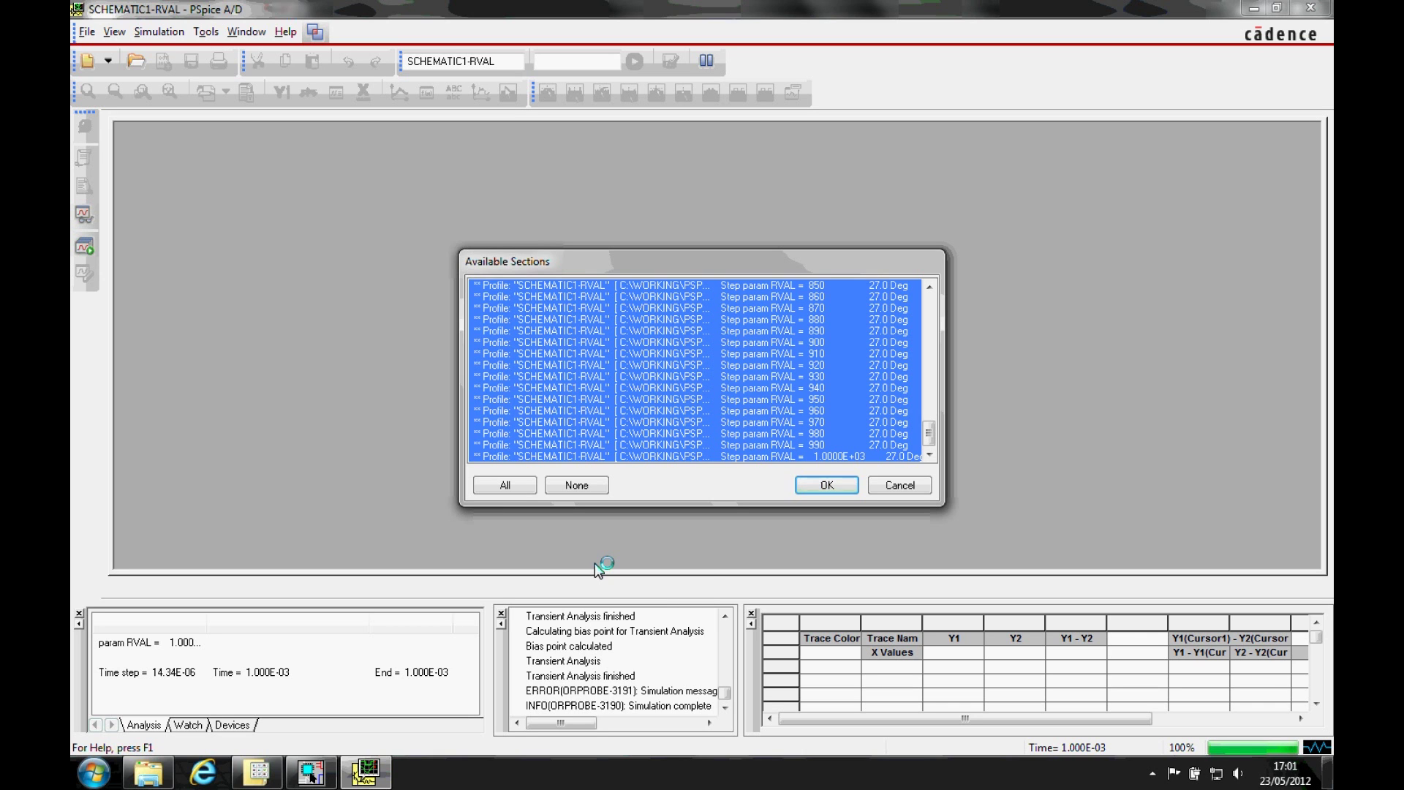
Step: Load all RVAL sweep sections so V(COLL) is plotted for every run
left_click(818, 486)
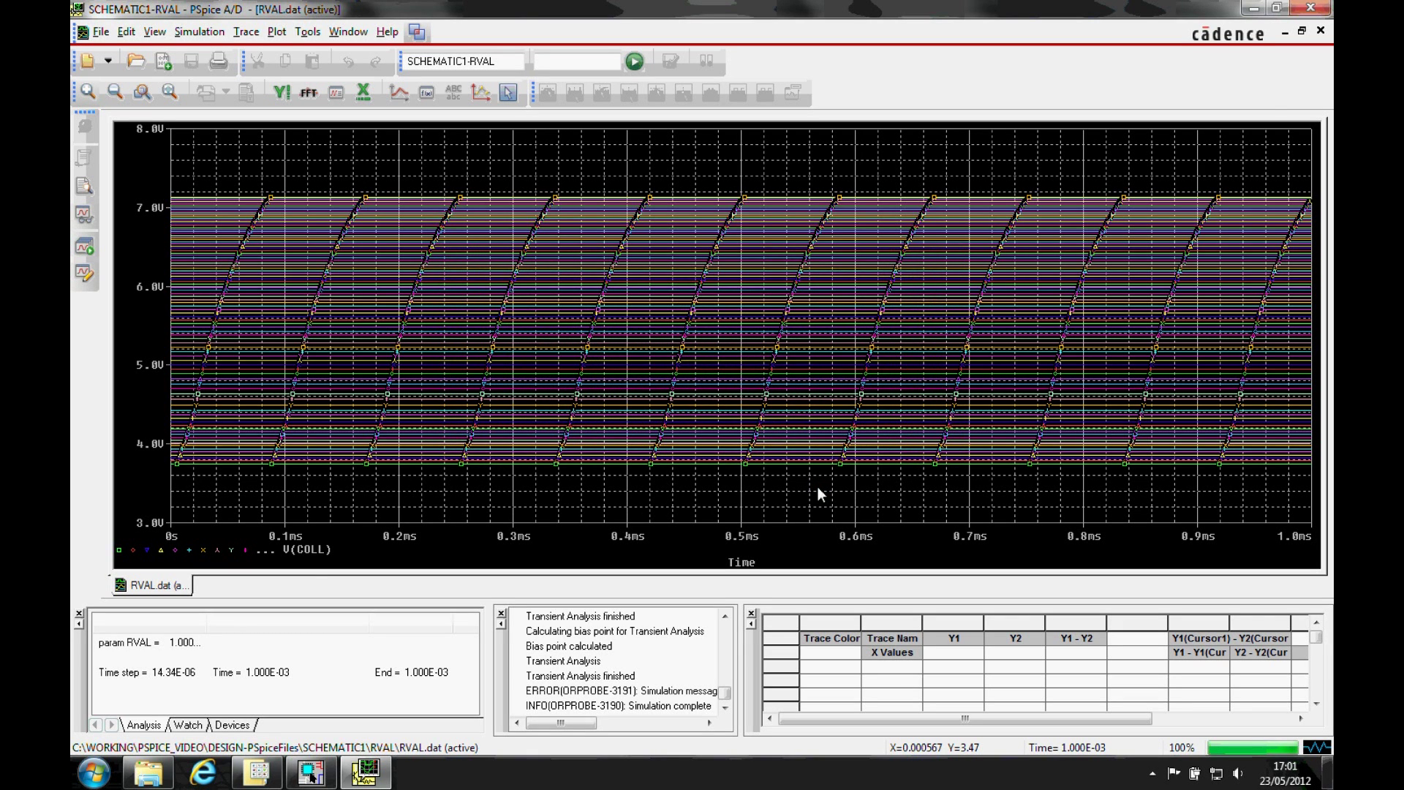
left_click(814, 486)
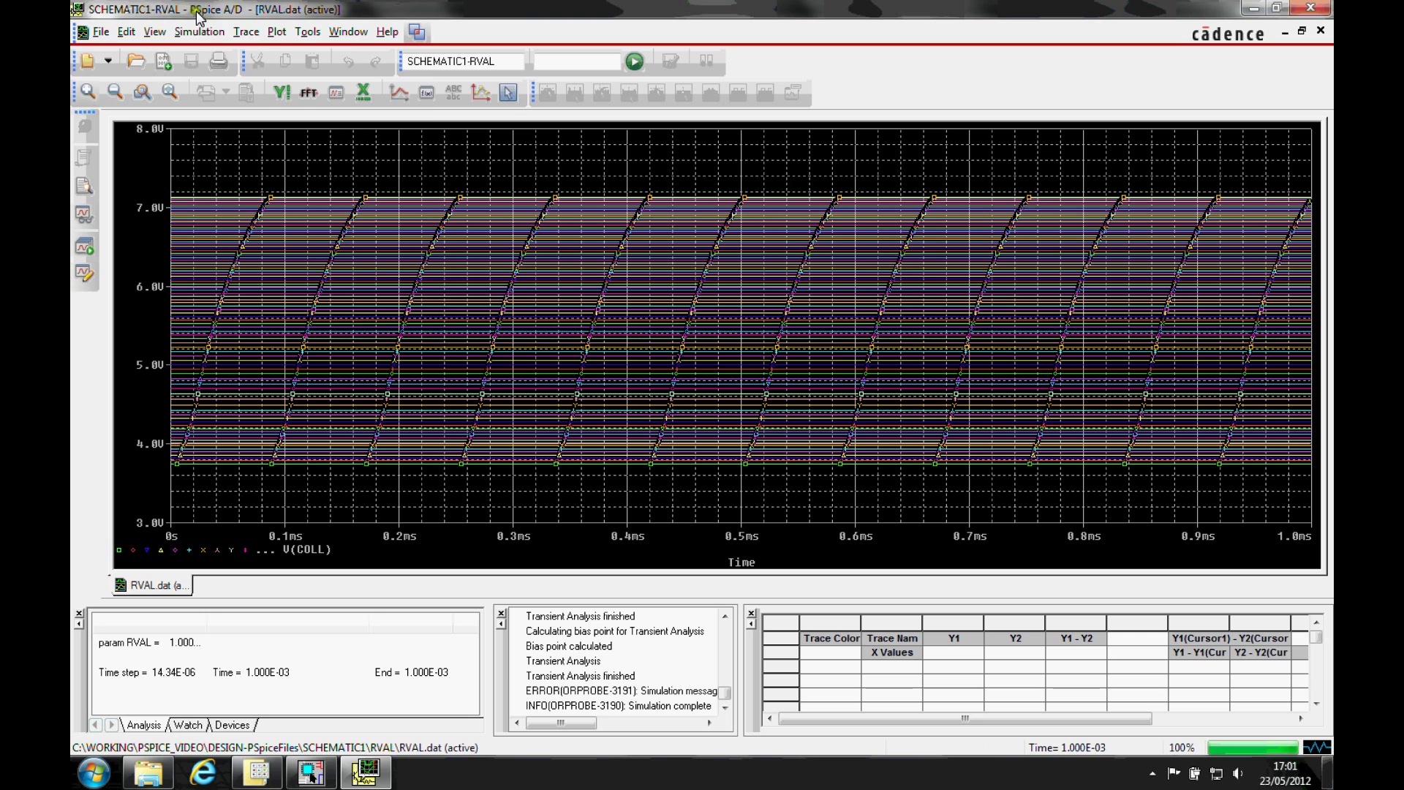
Step: Build a Max(V(COLL)) versus RVAL plot with the Performance Analysis wizard
left_click(249, 33)
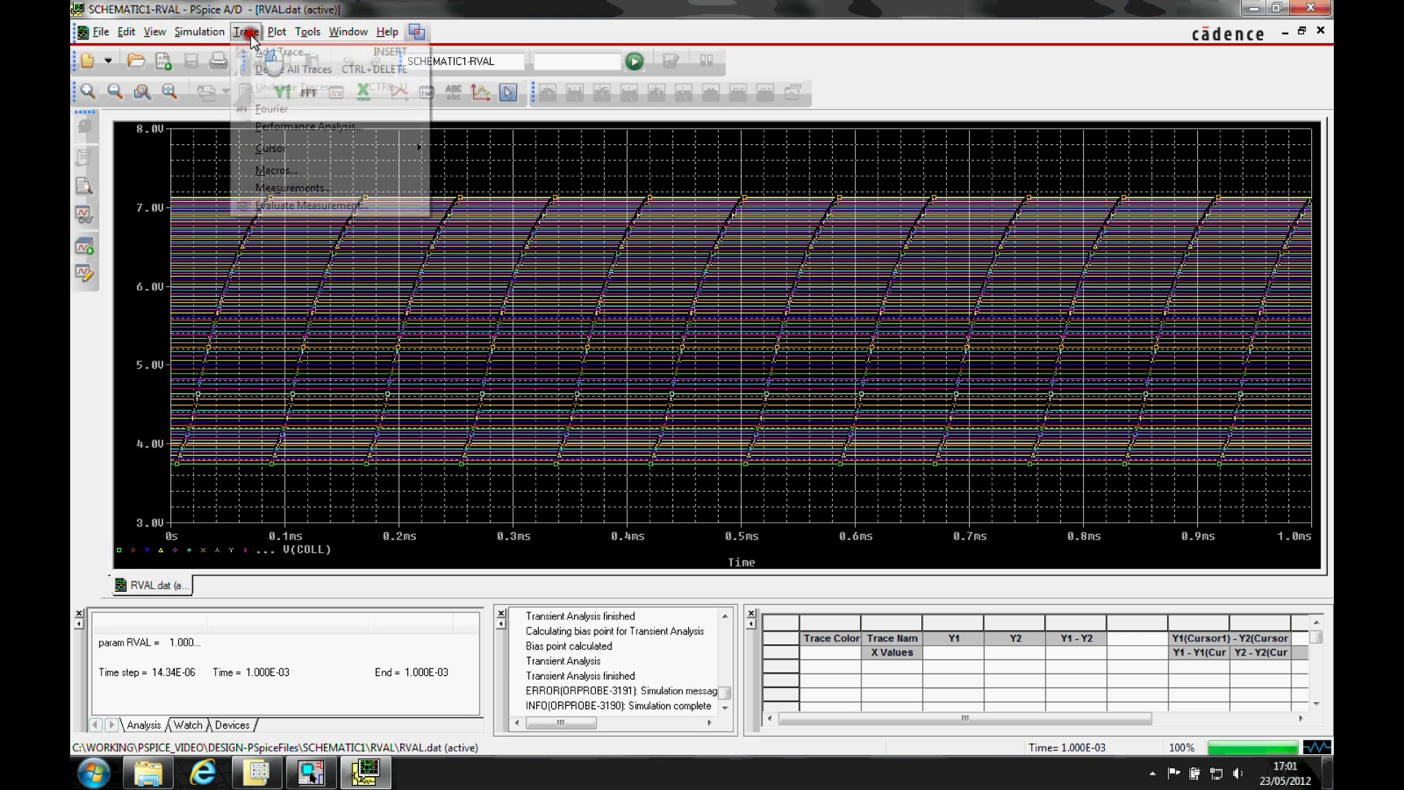
left_click(307, 126)
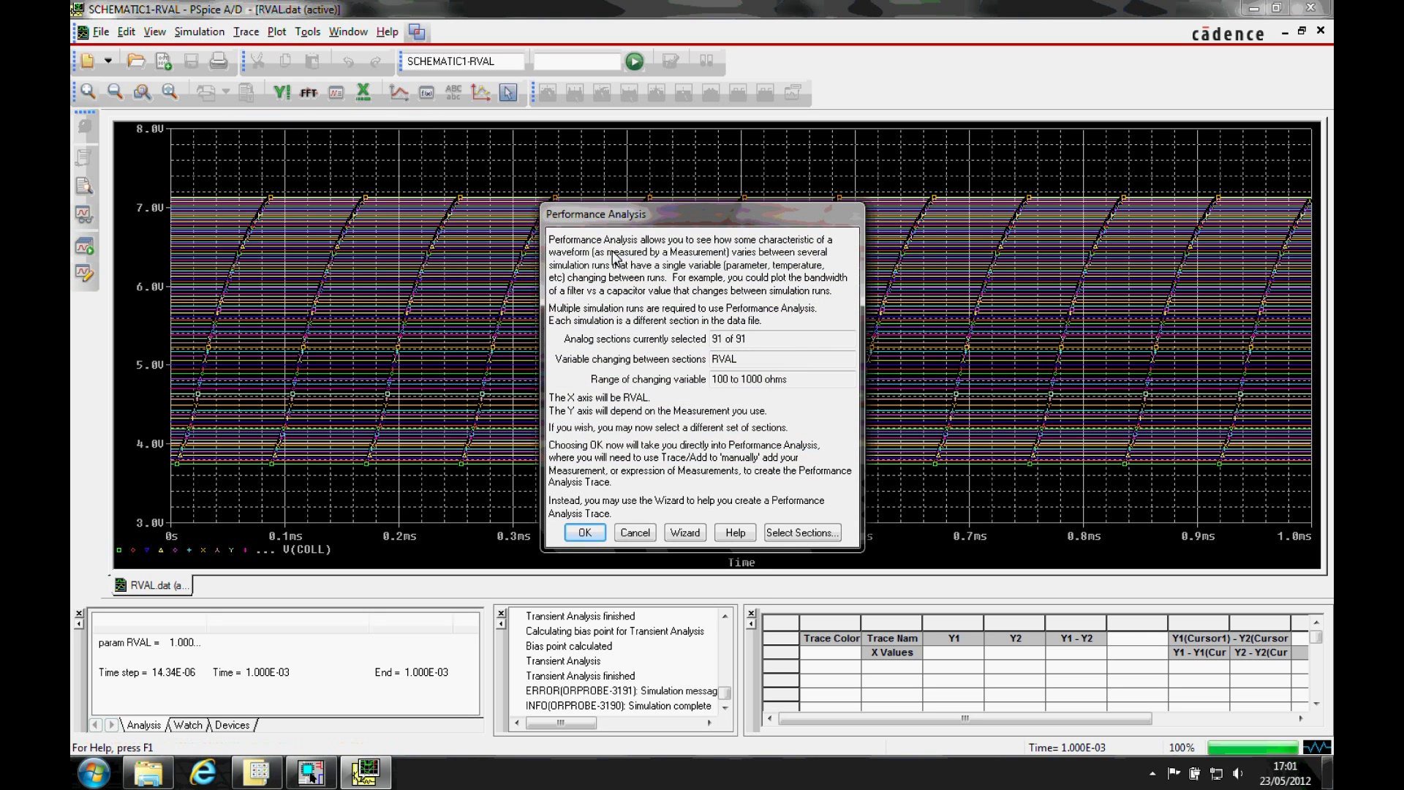
left_click(686, 534)
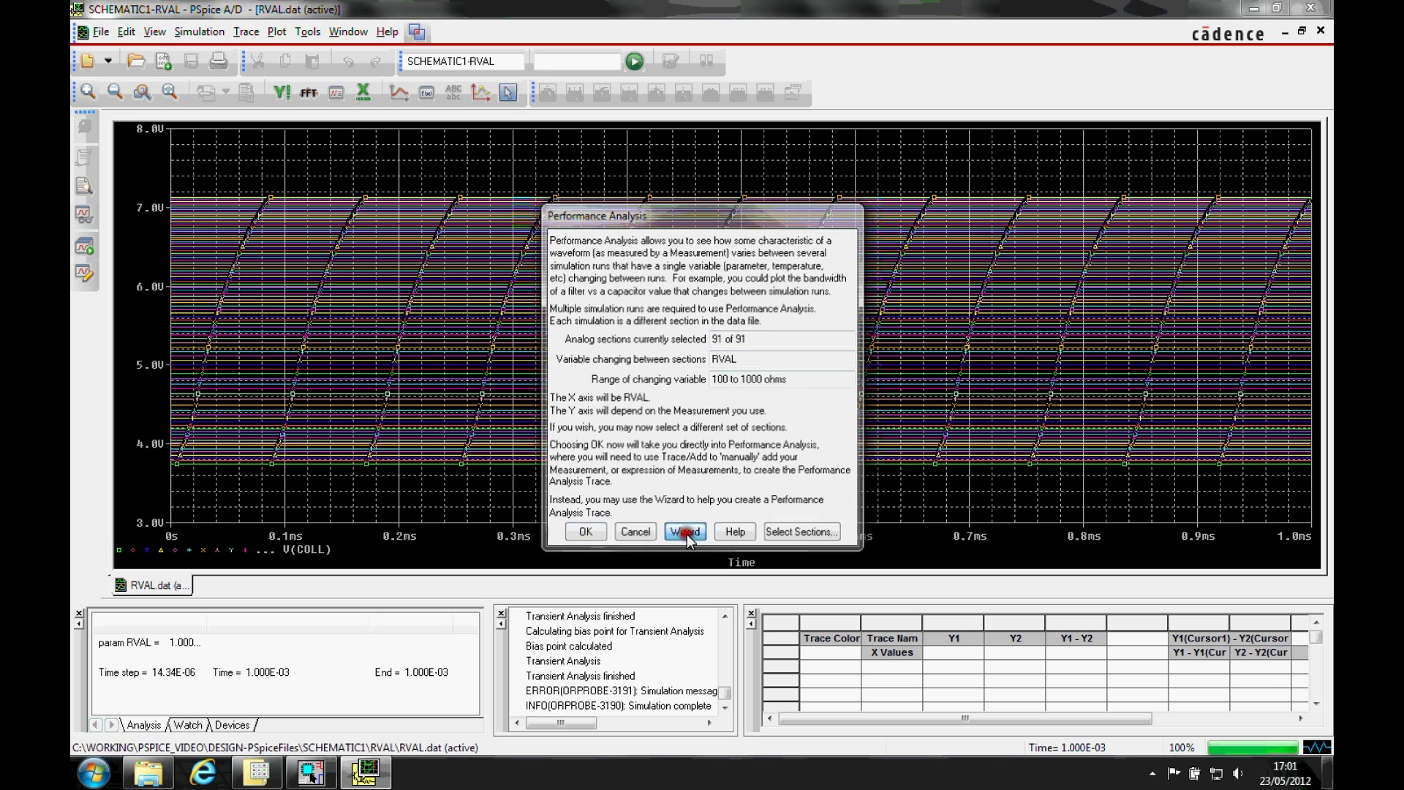
left_click(761, 477)
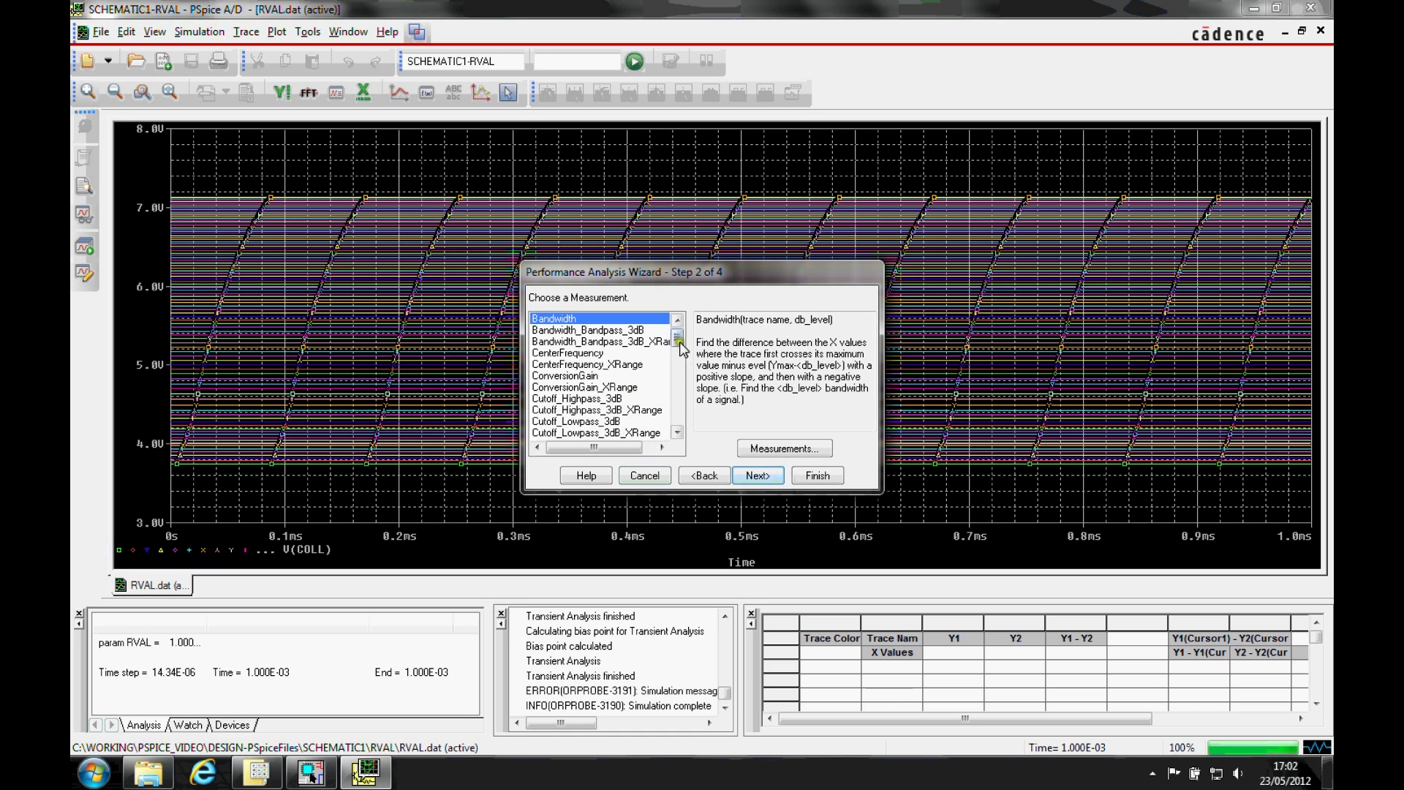
left_click_drag(677, 339, 677, 366)
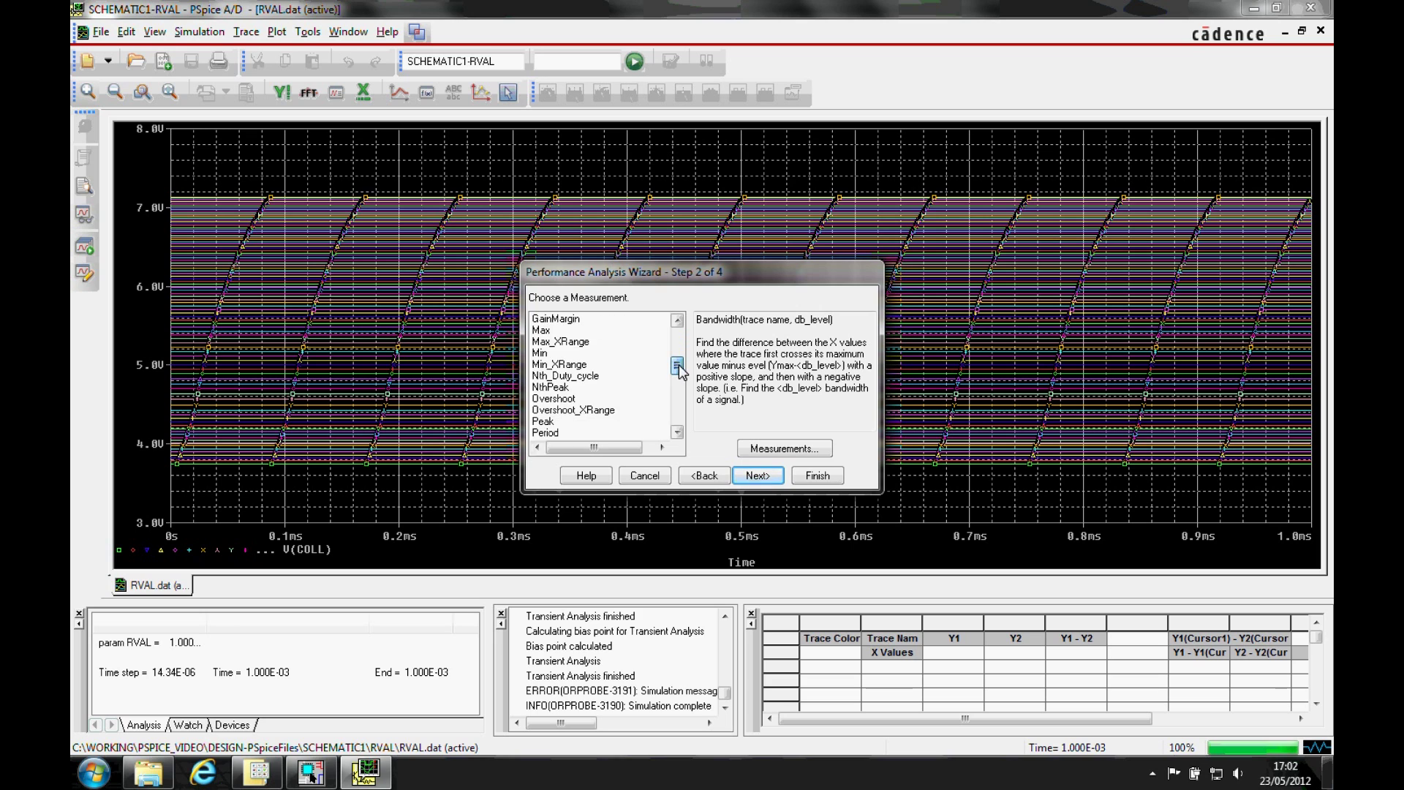
left_click(541, 330)
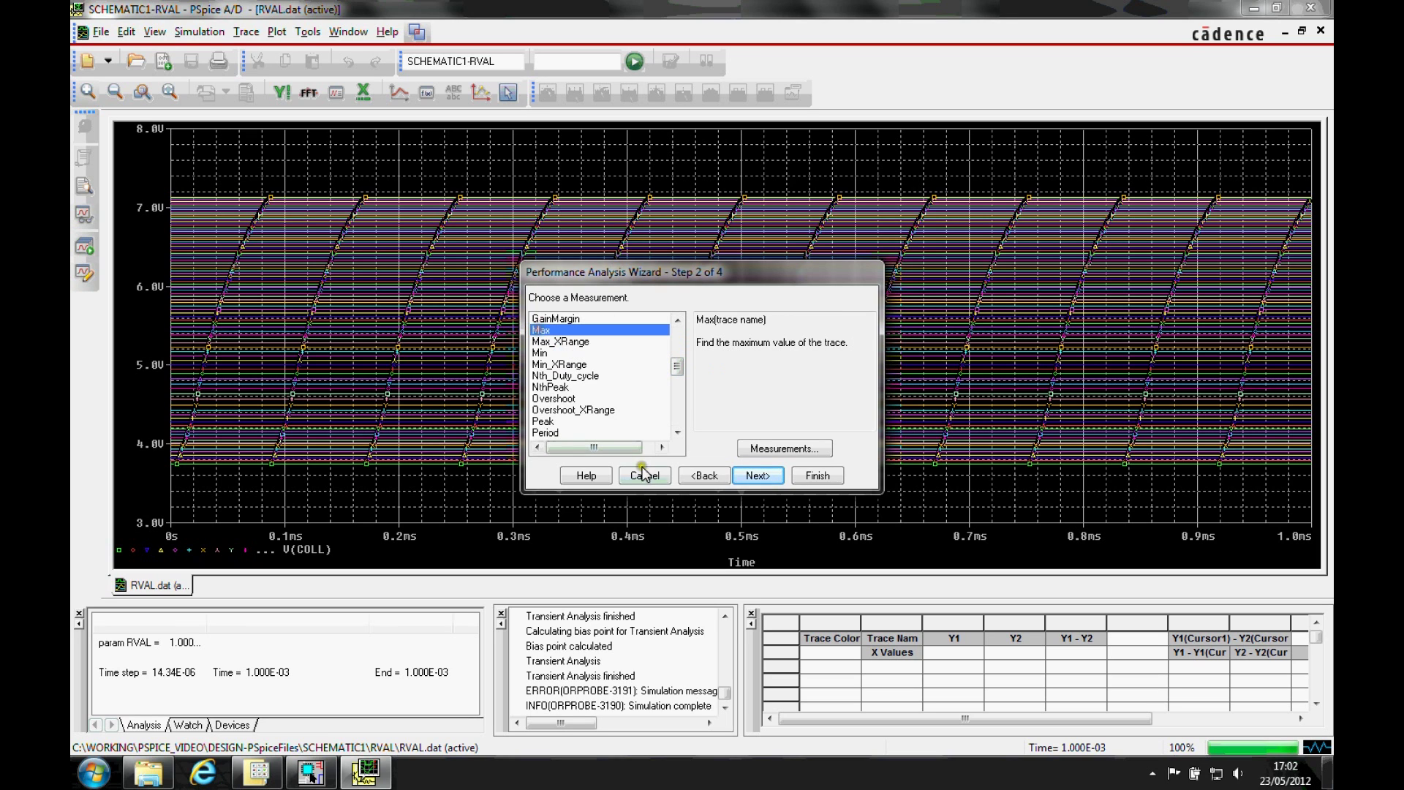
left_click(759, 477)
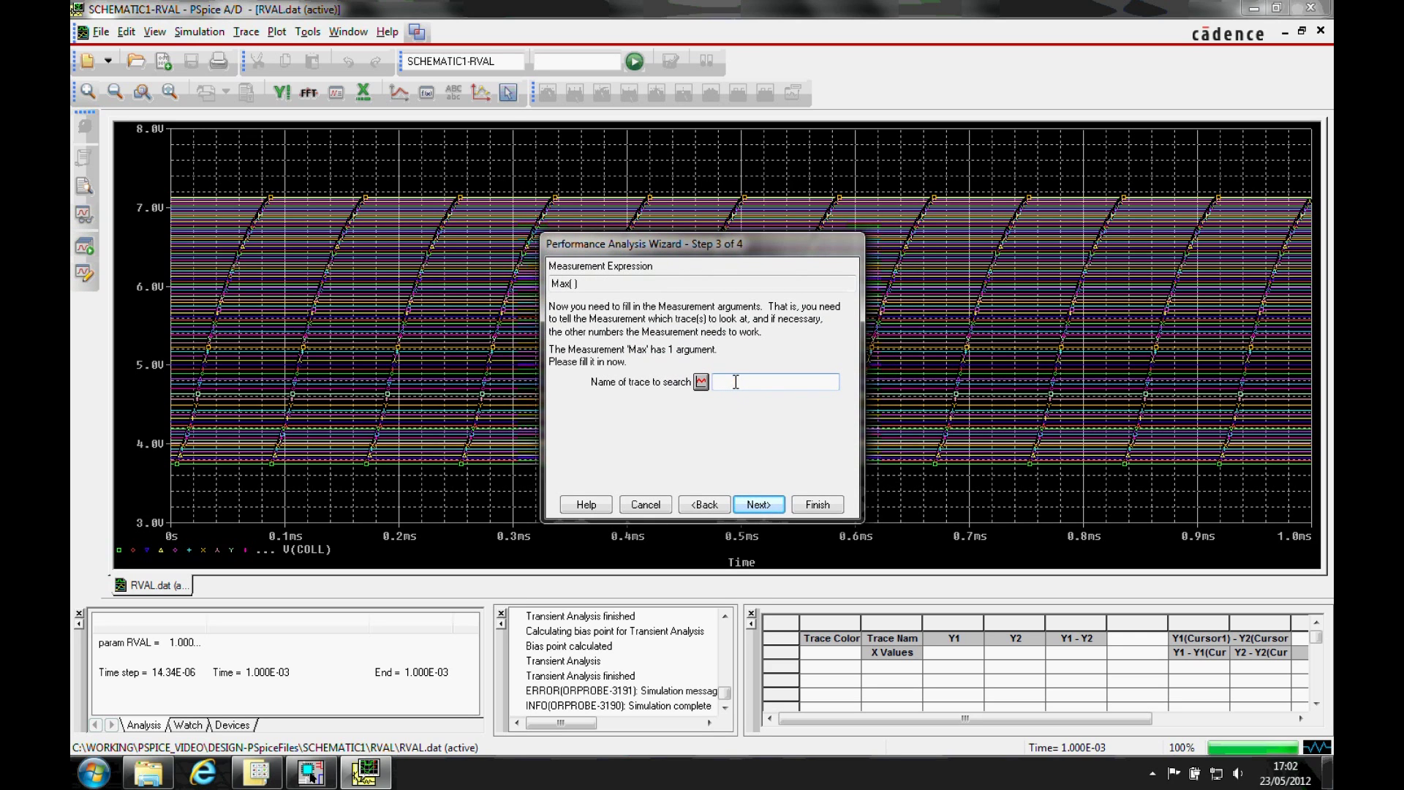
left_click(701, 381)
type("V(COLL)")
left_click(760, 505)
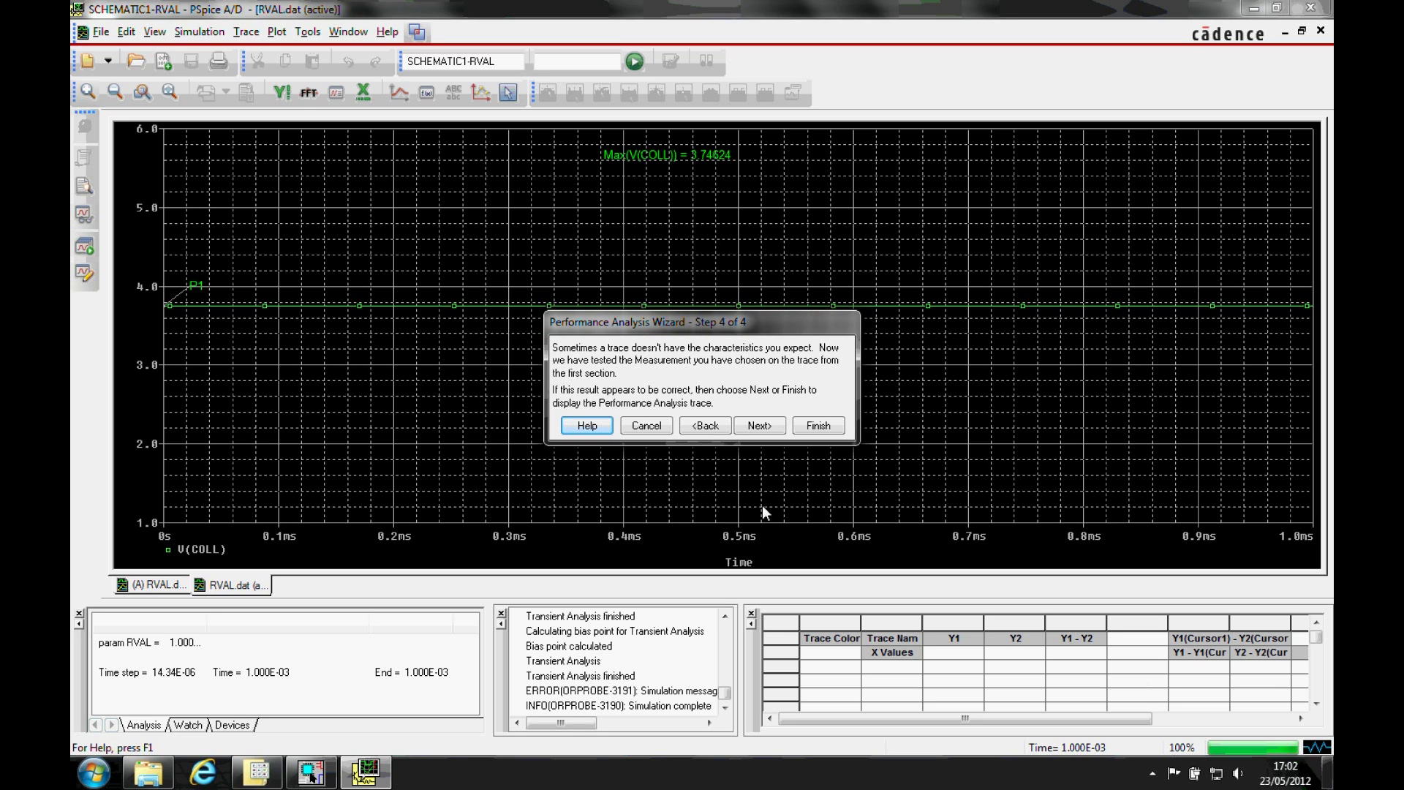
left_click(818, 426)
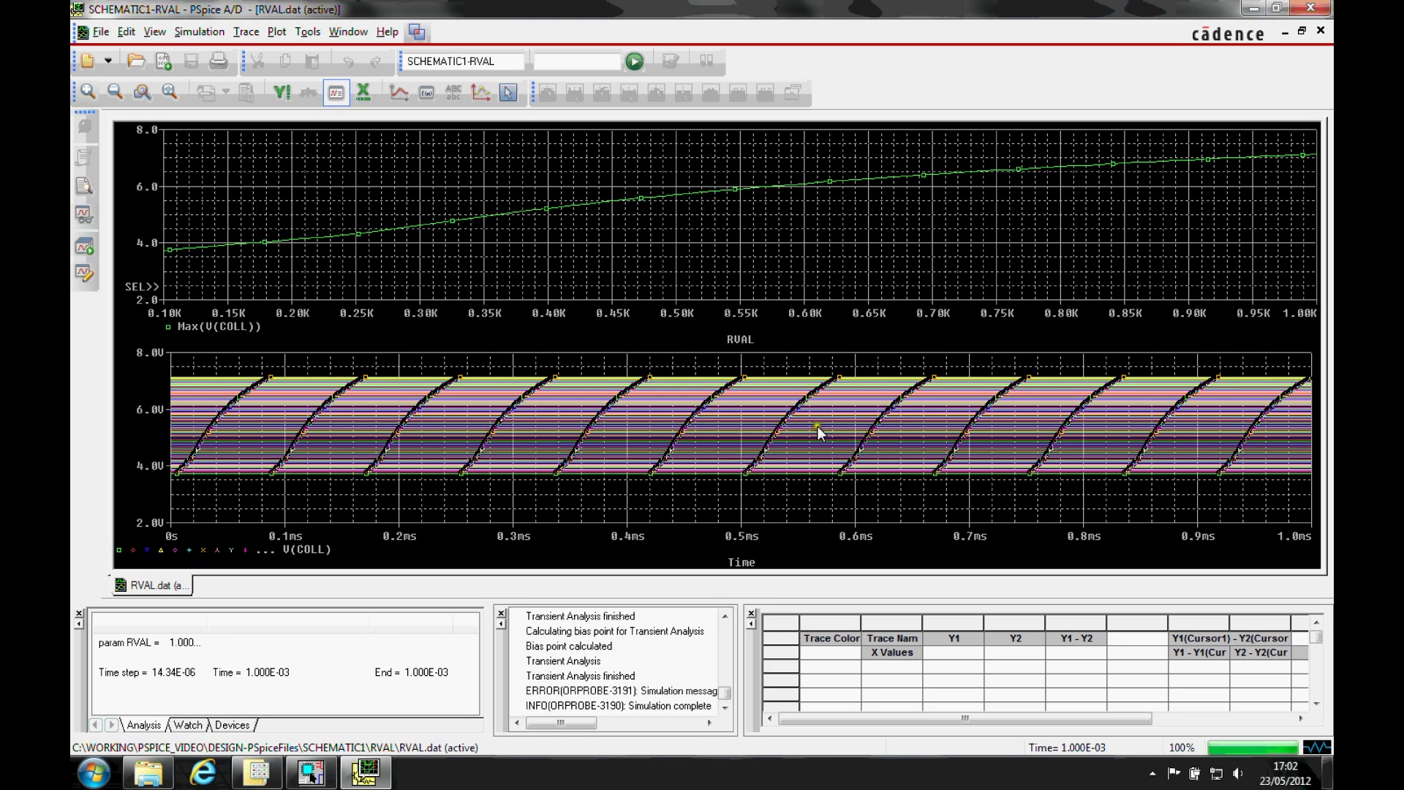
Step: Select the lower V(COLL) time plot and delete it
left_click(700, 405)
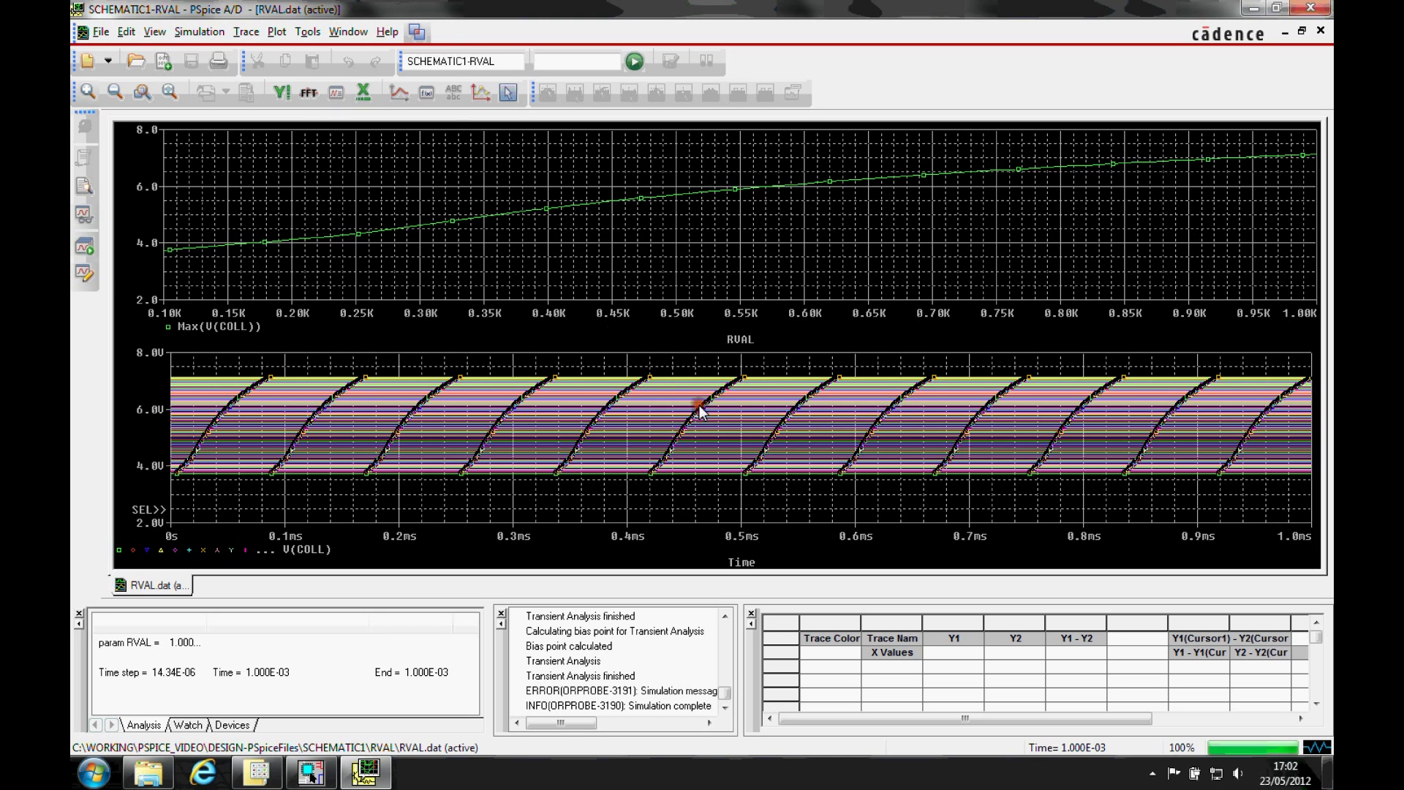
left_click(284, 34)
left_click(328, 125)
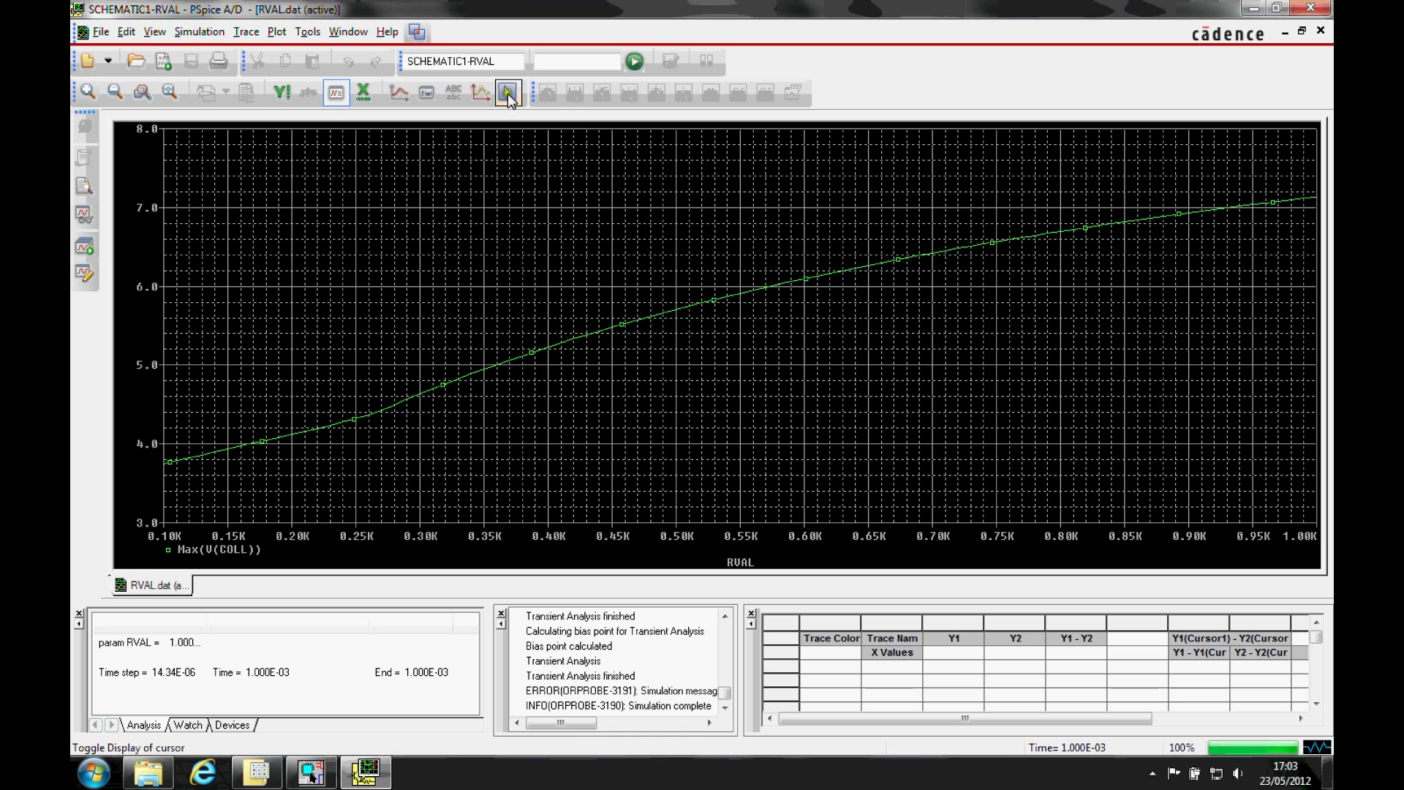
Step: Turn on cursors and search forward to level 5.0, reading RVAL ≈ 358.681
left_click(509, 93)
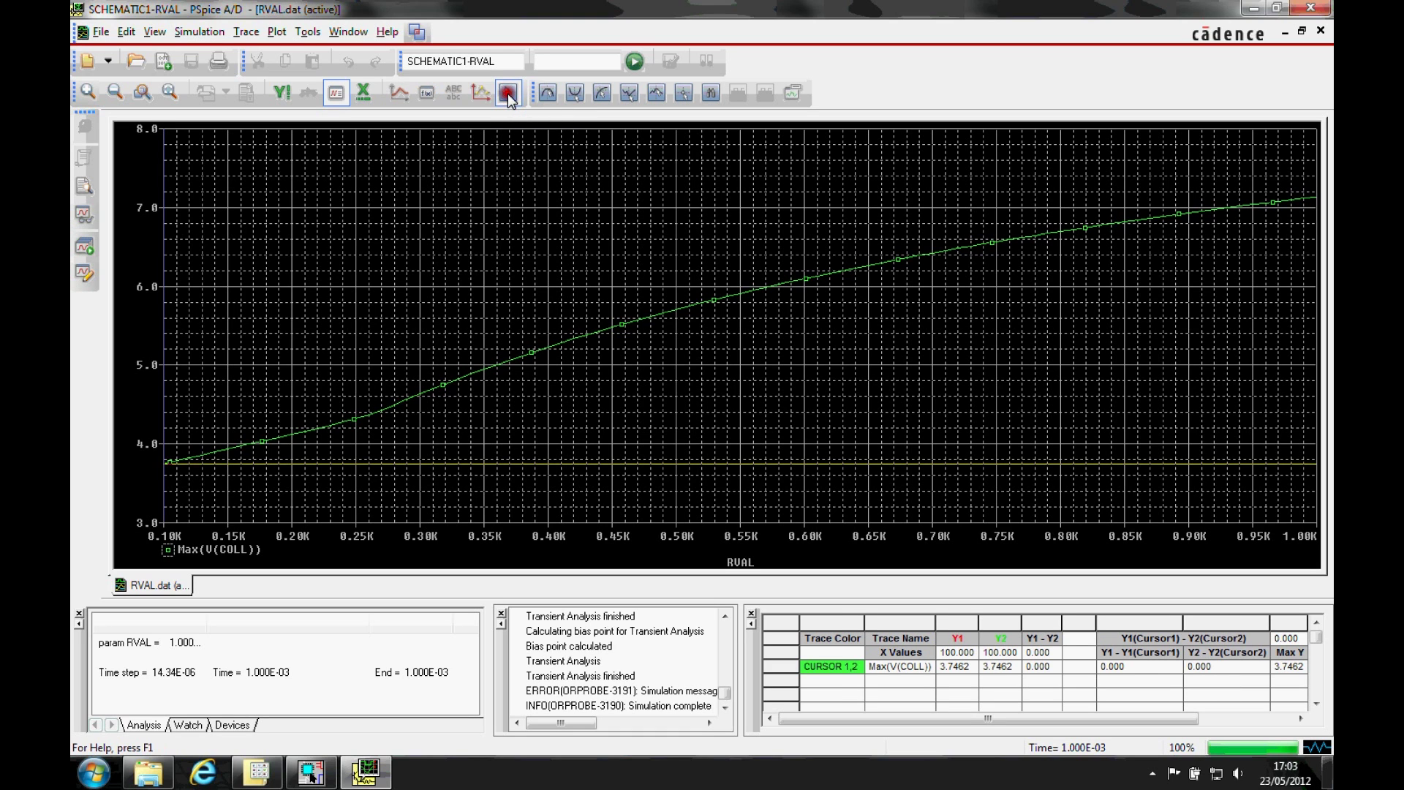
left_click(712, 93)
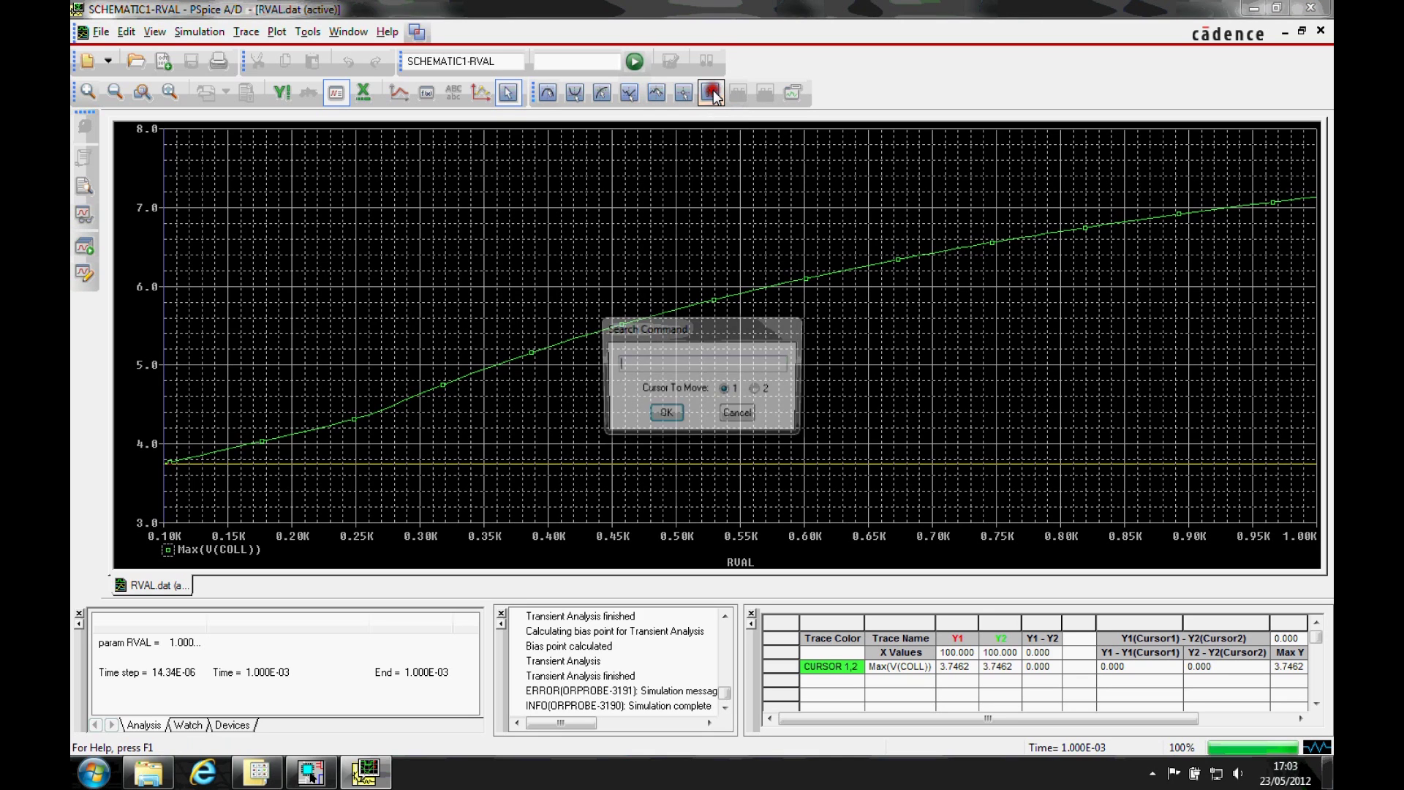
left_click(641, 366)
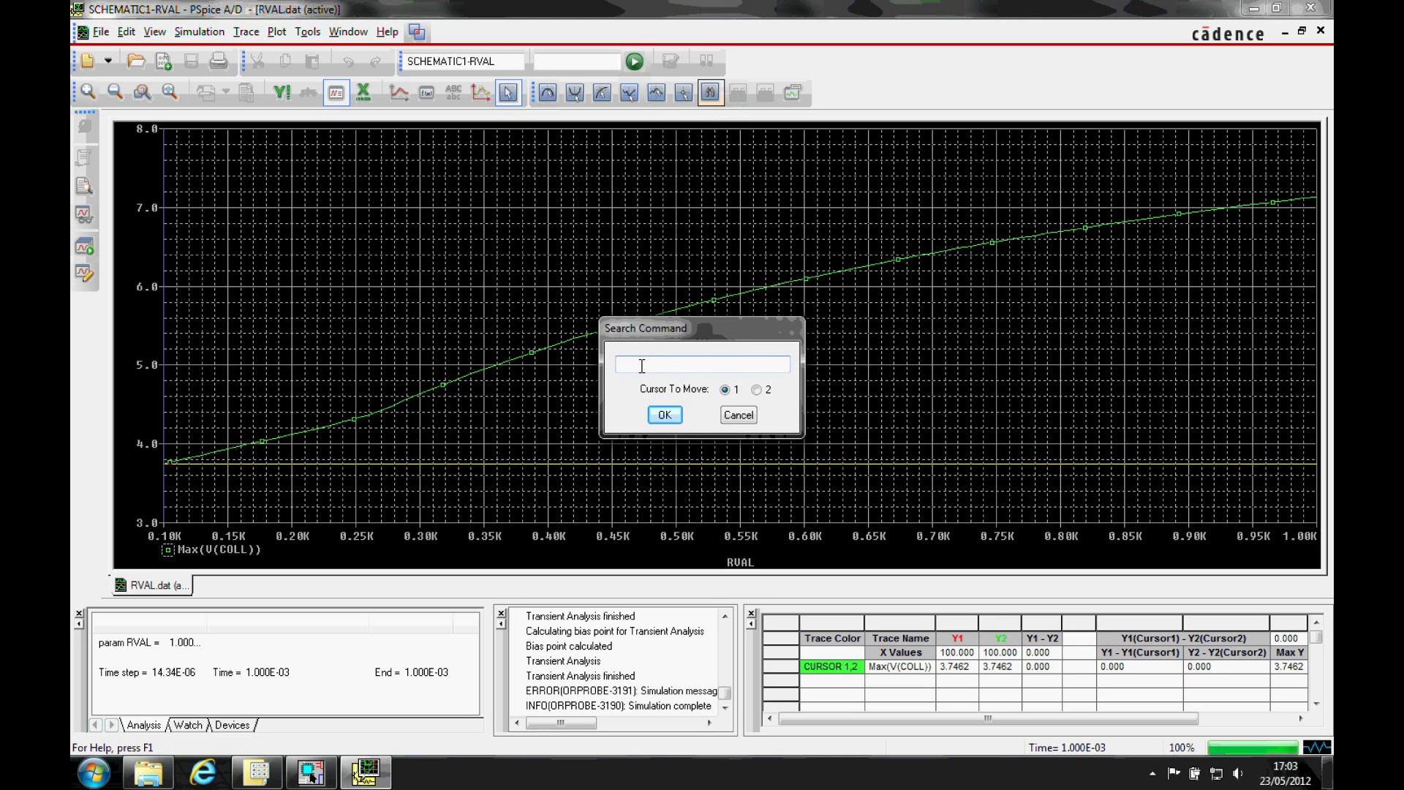
type("search from")
key("BackSpace")
key("BackSpace")
key("BackSpace")
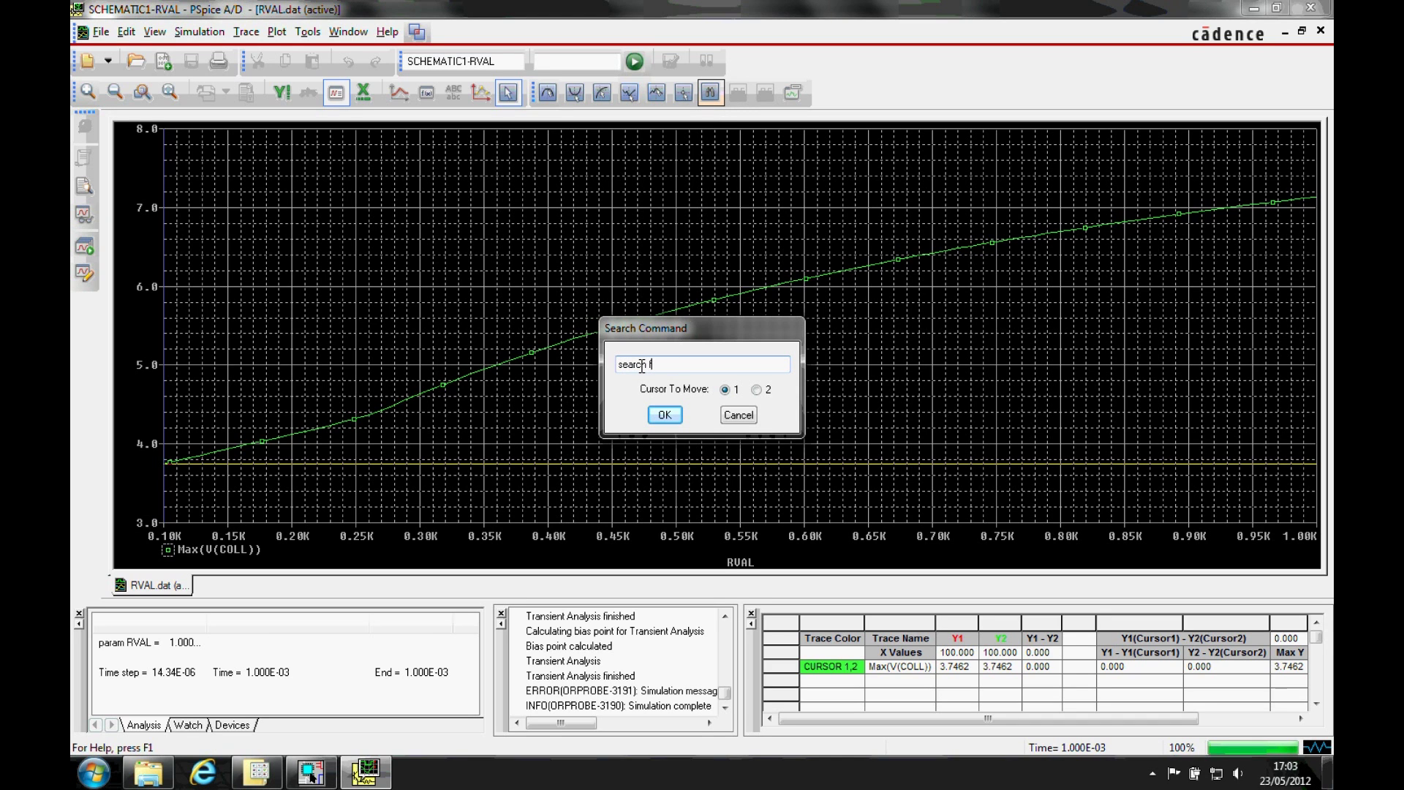
type("orward level (5.0")
left_click(664, 419)
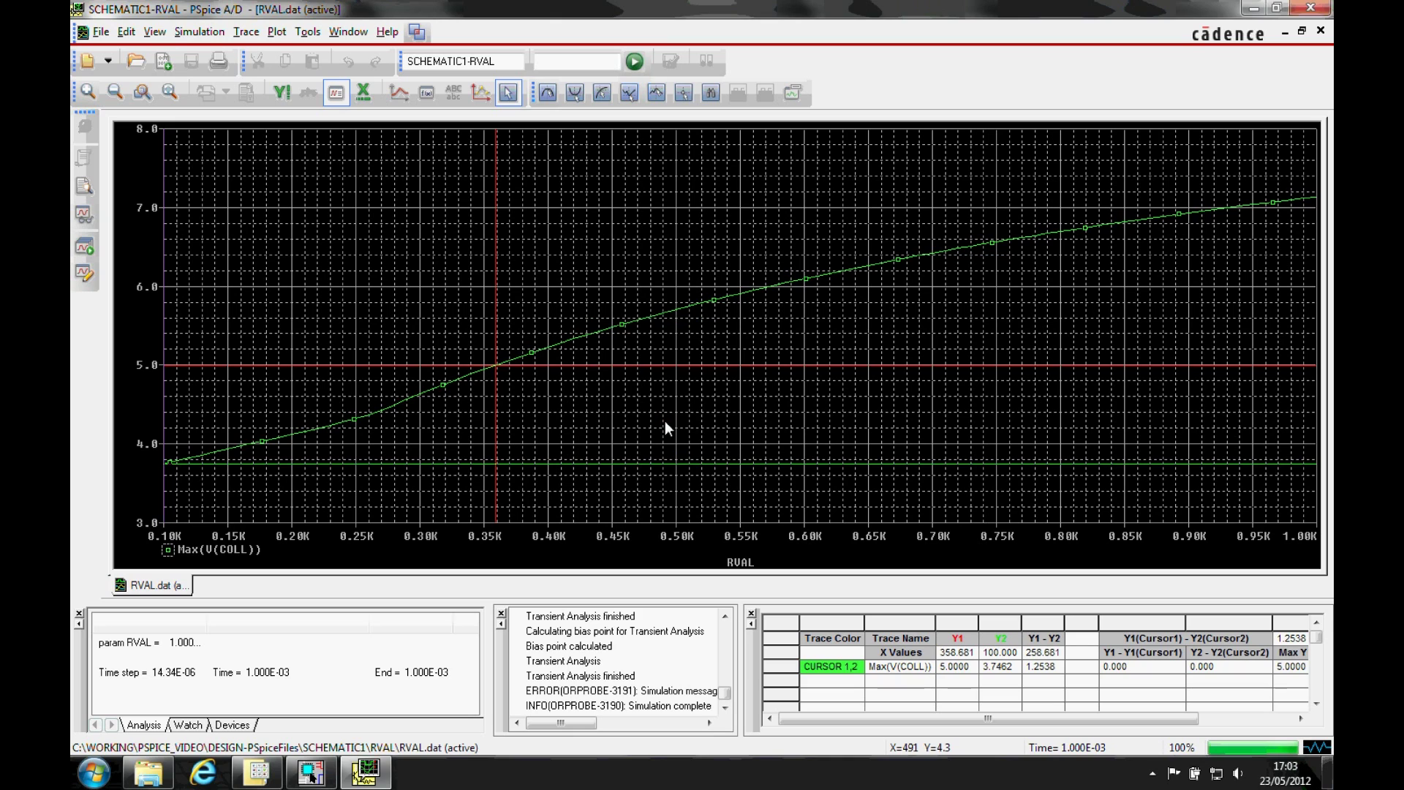
left_click(661, 414)
left_click(990, 683)
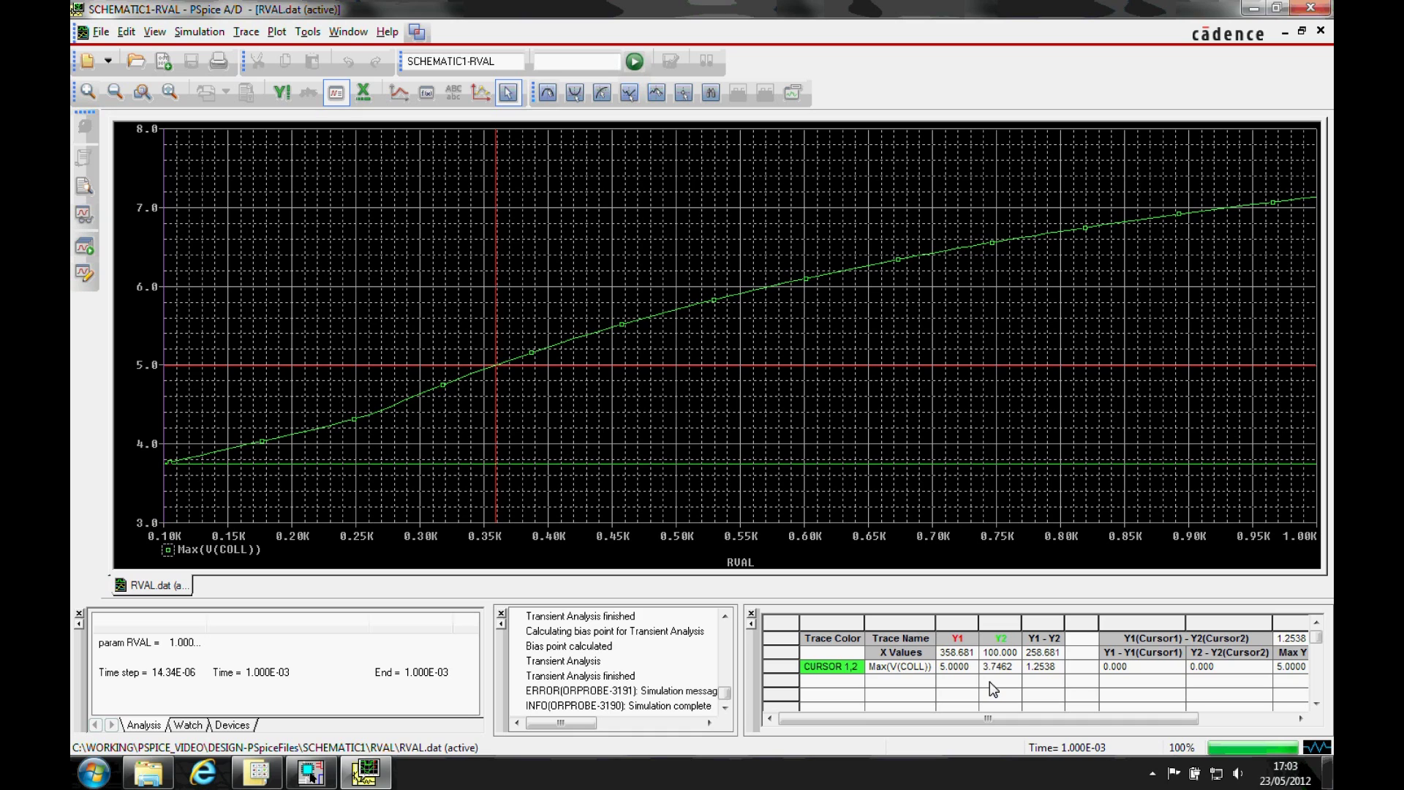